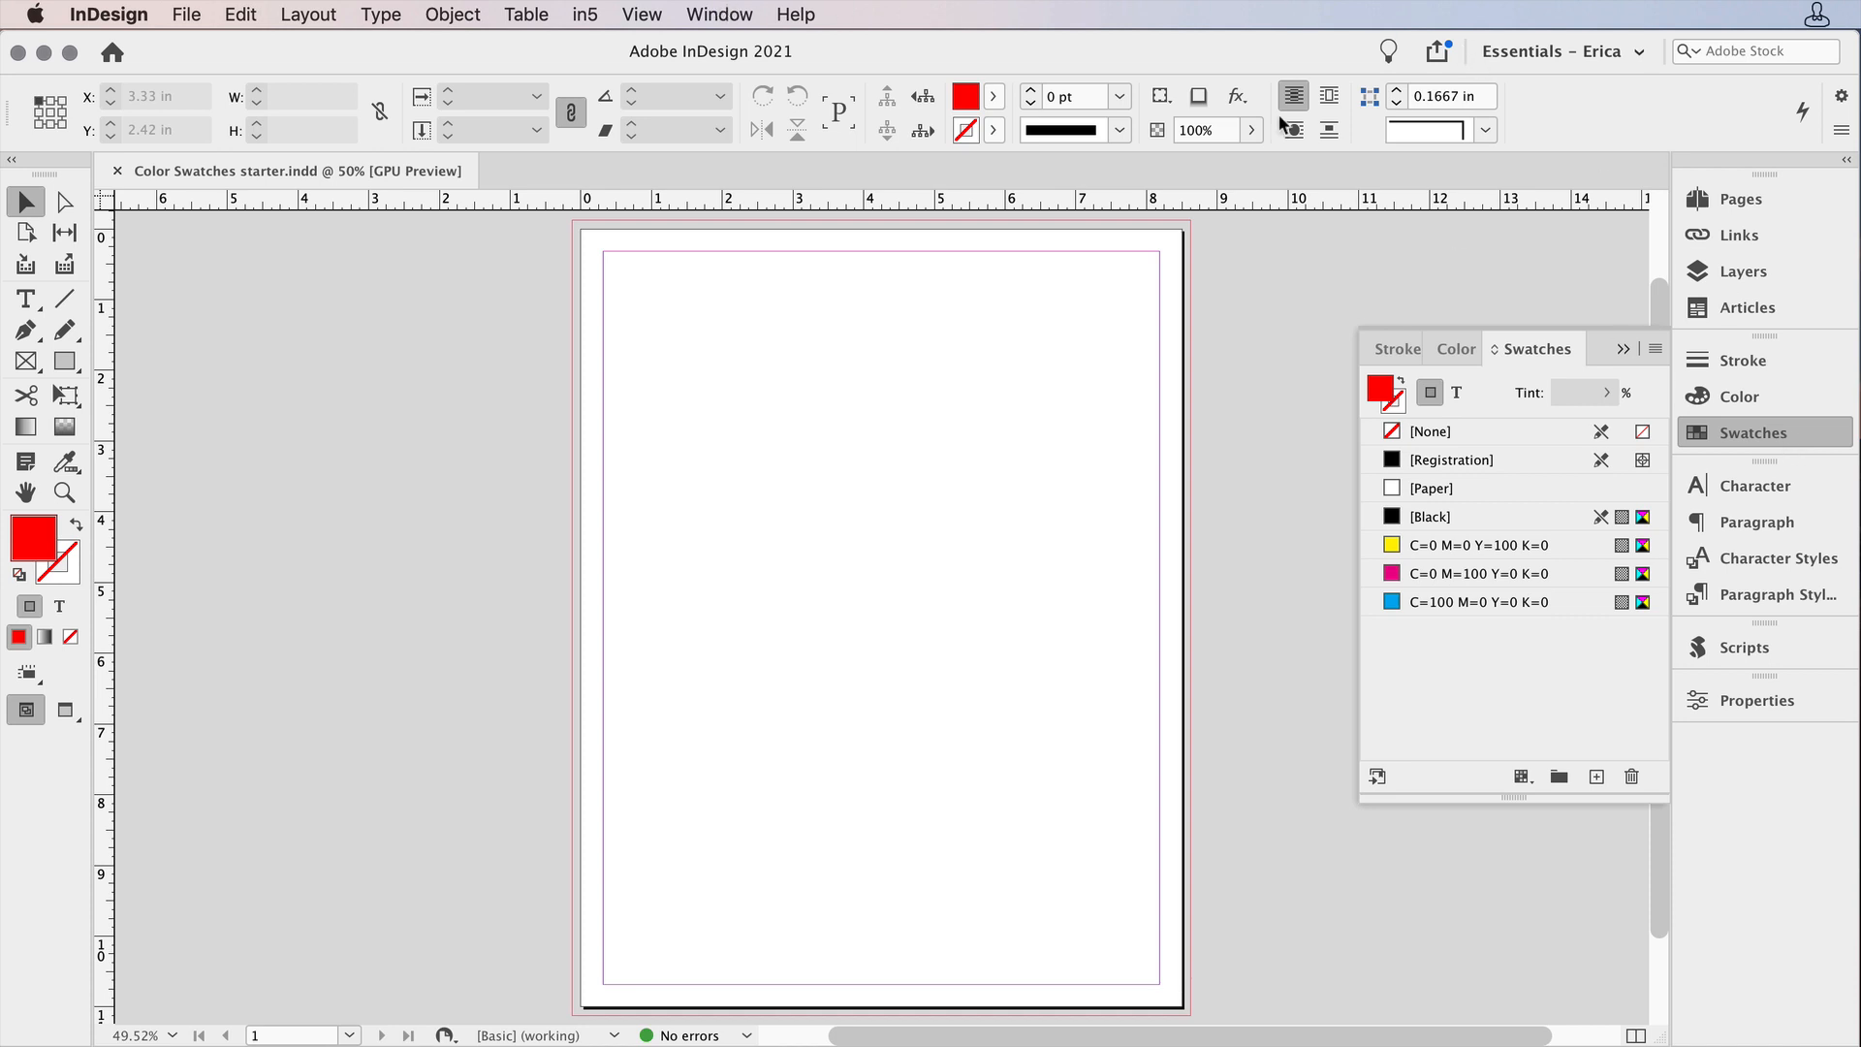
Step: Show the Swatches panel, then close the Color Swatches starter document so that no document is open
click(729, 11)
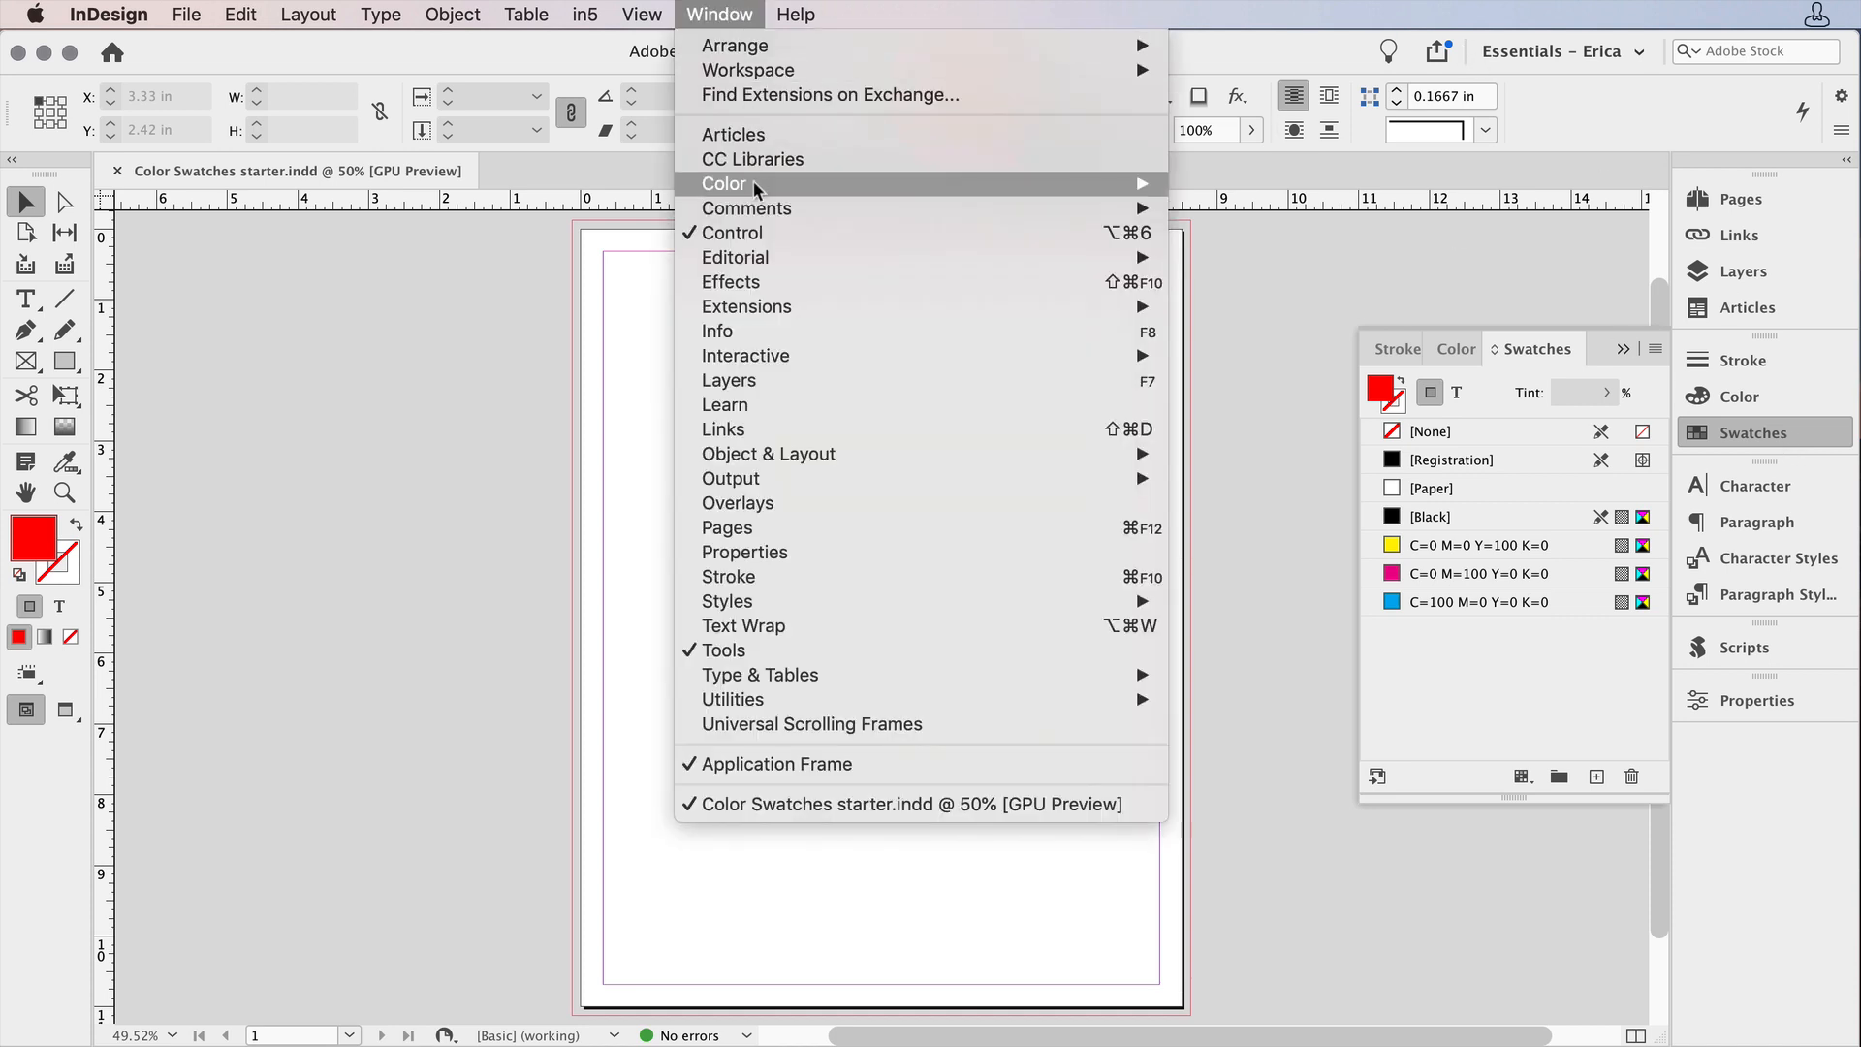
mouse_move(754, 184)
click(1258, 342)
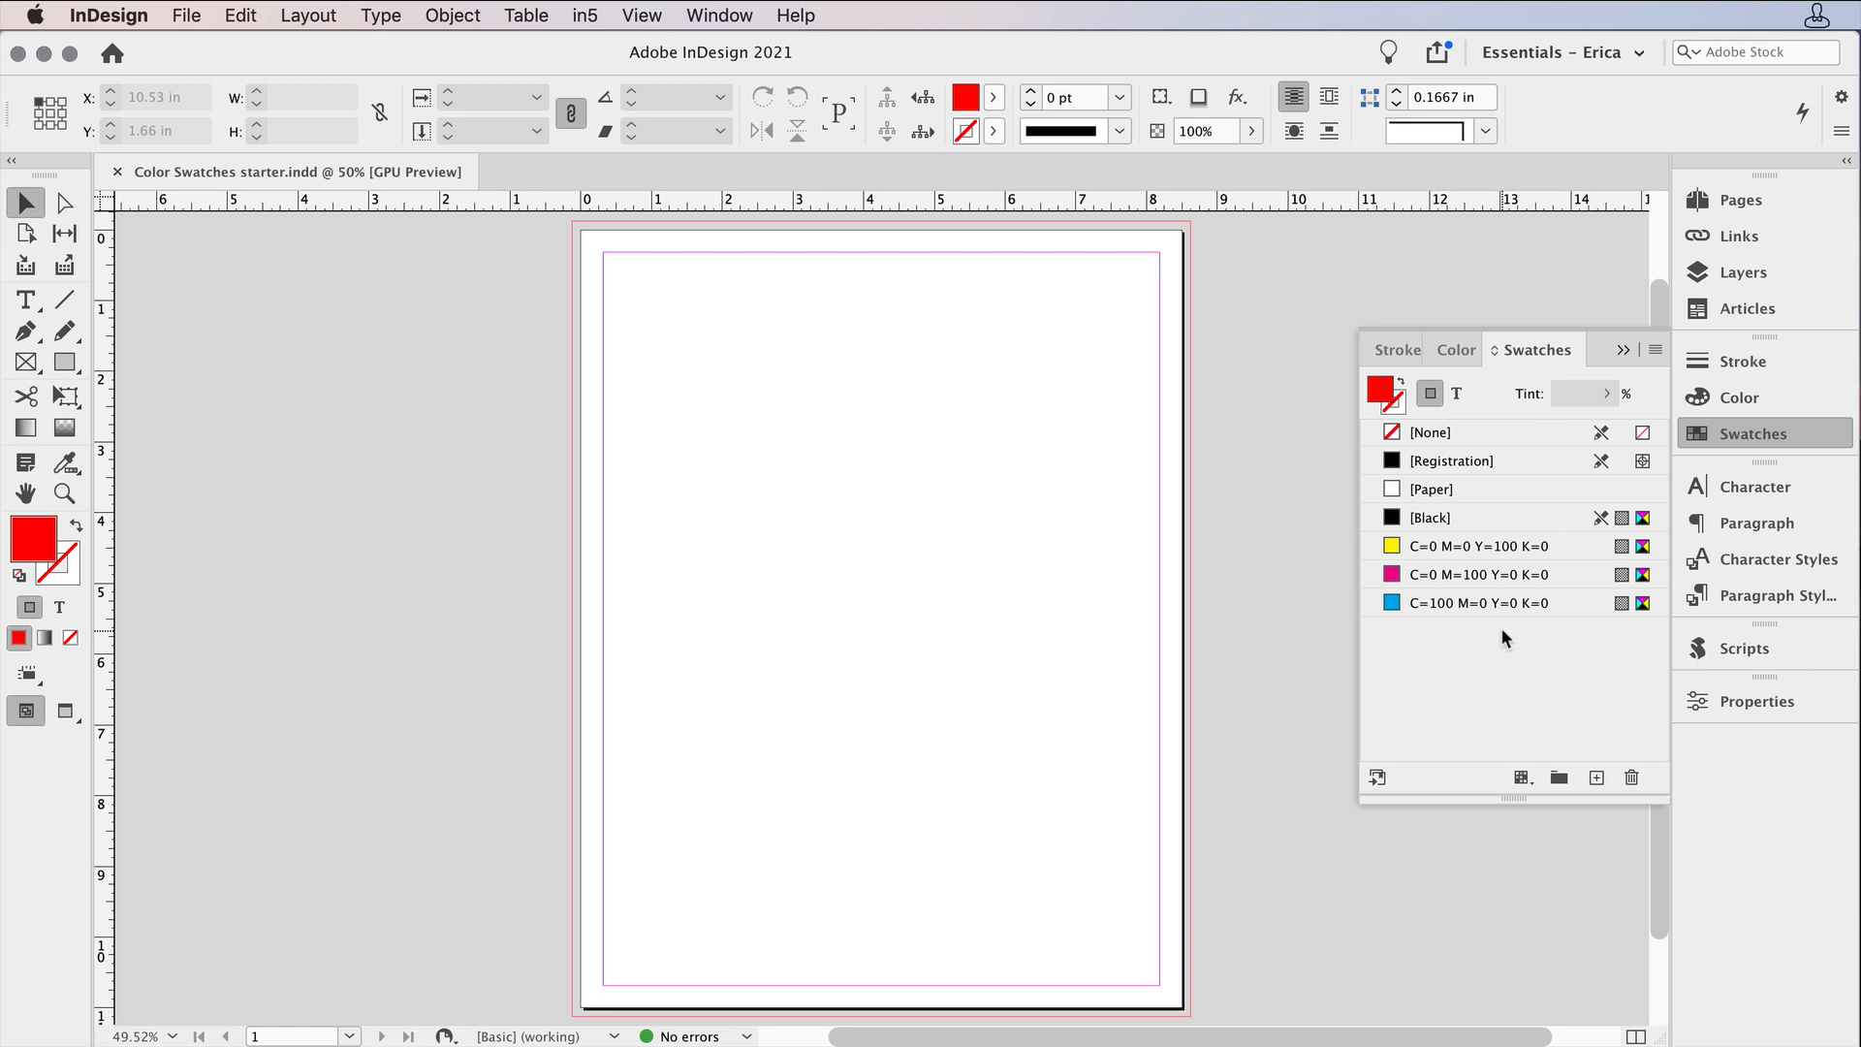
key(super+w)
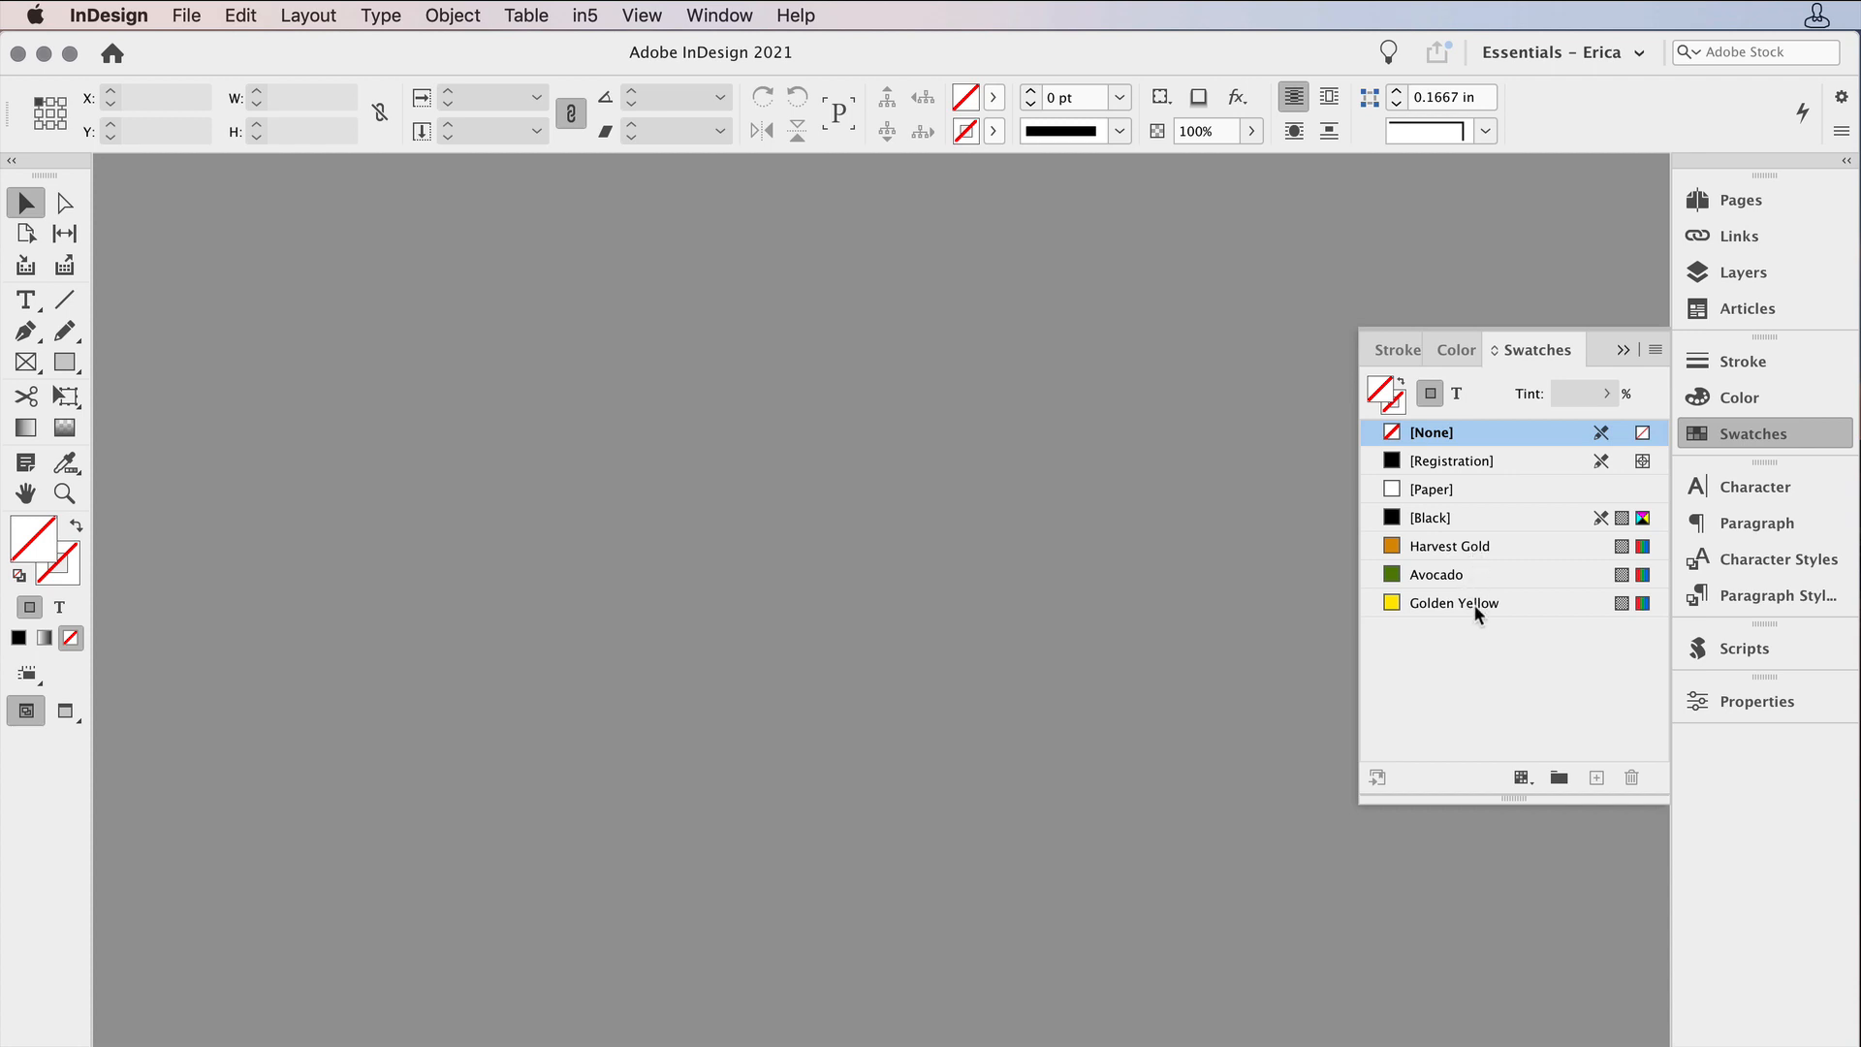
Step: Look over the default swatches shown with no document open, comparing the Color panel with the Swatches panel
mouse_move(1474, 606)
click(1748, 393)
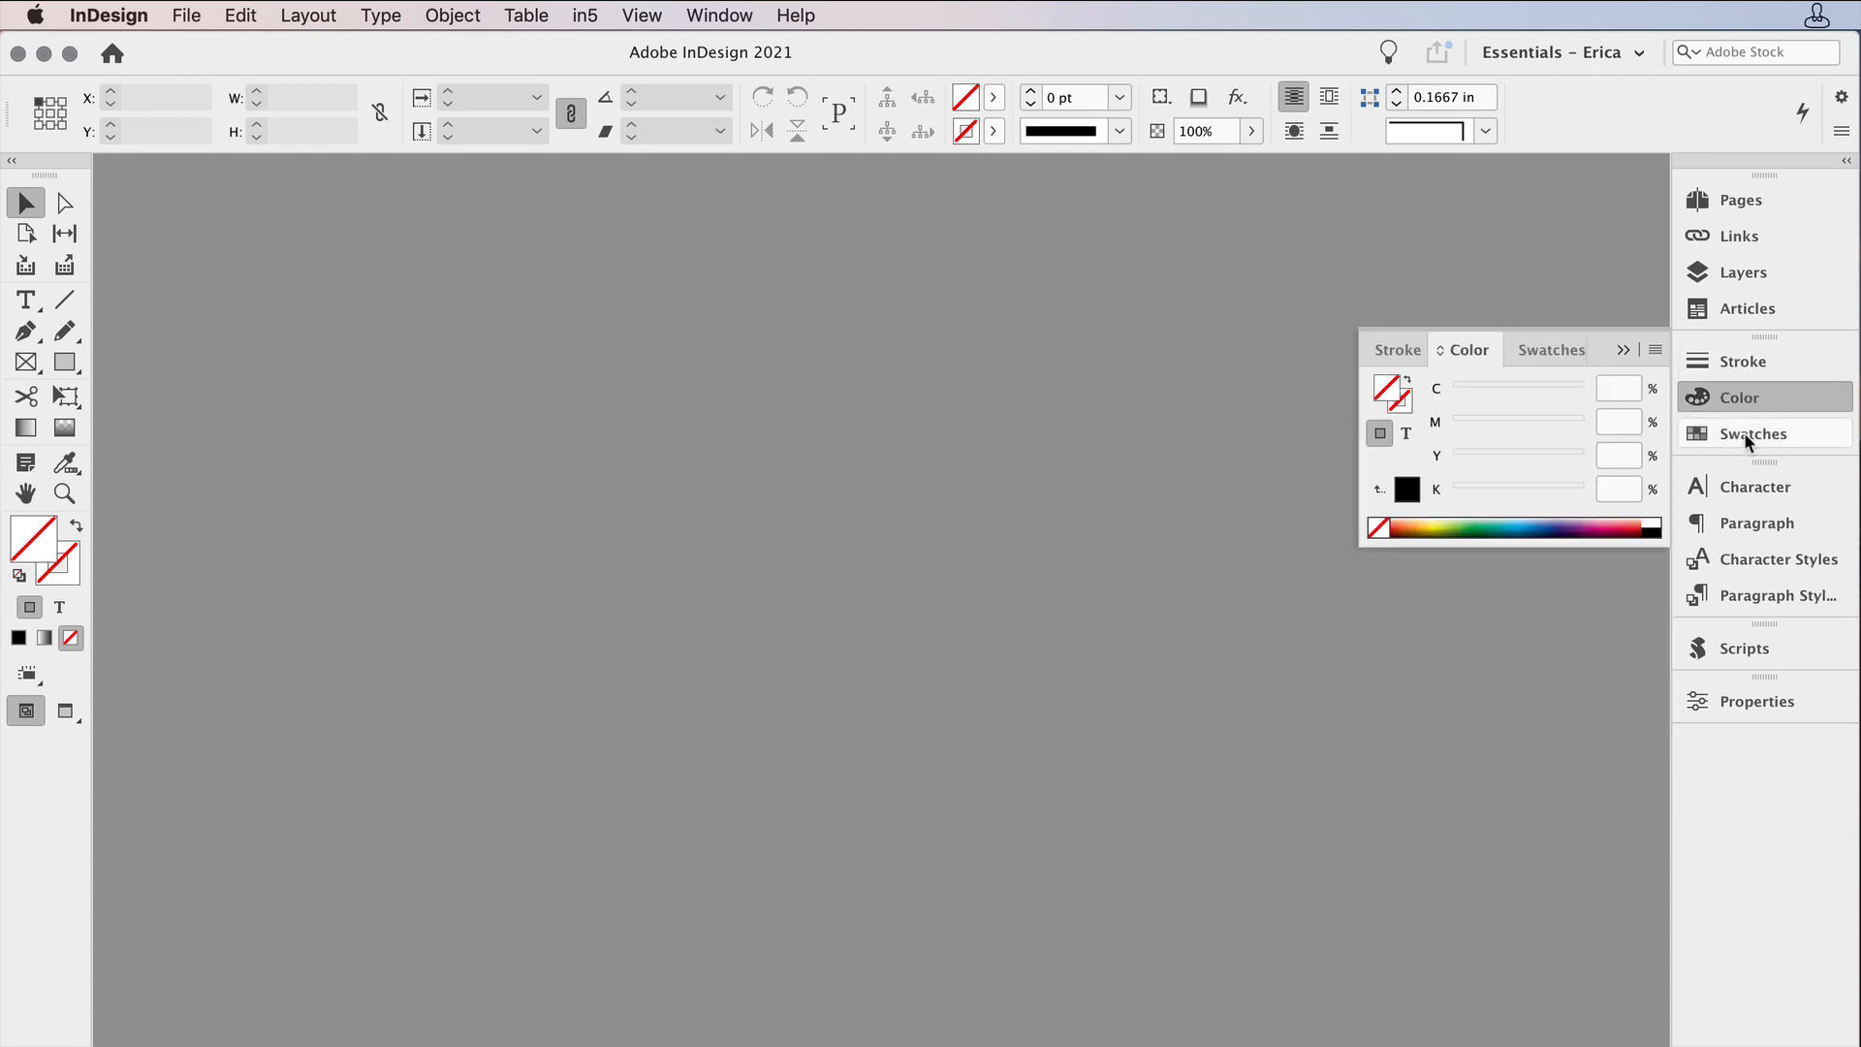
click(1751, 431)
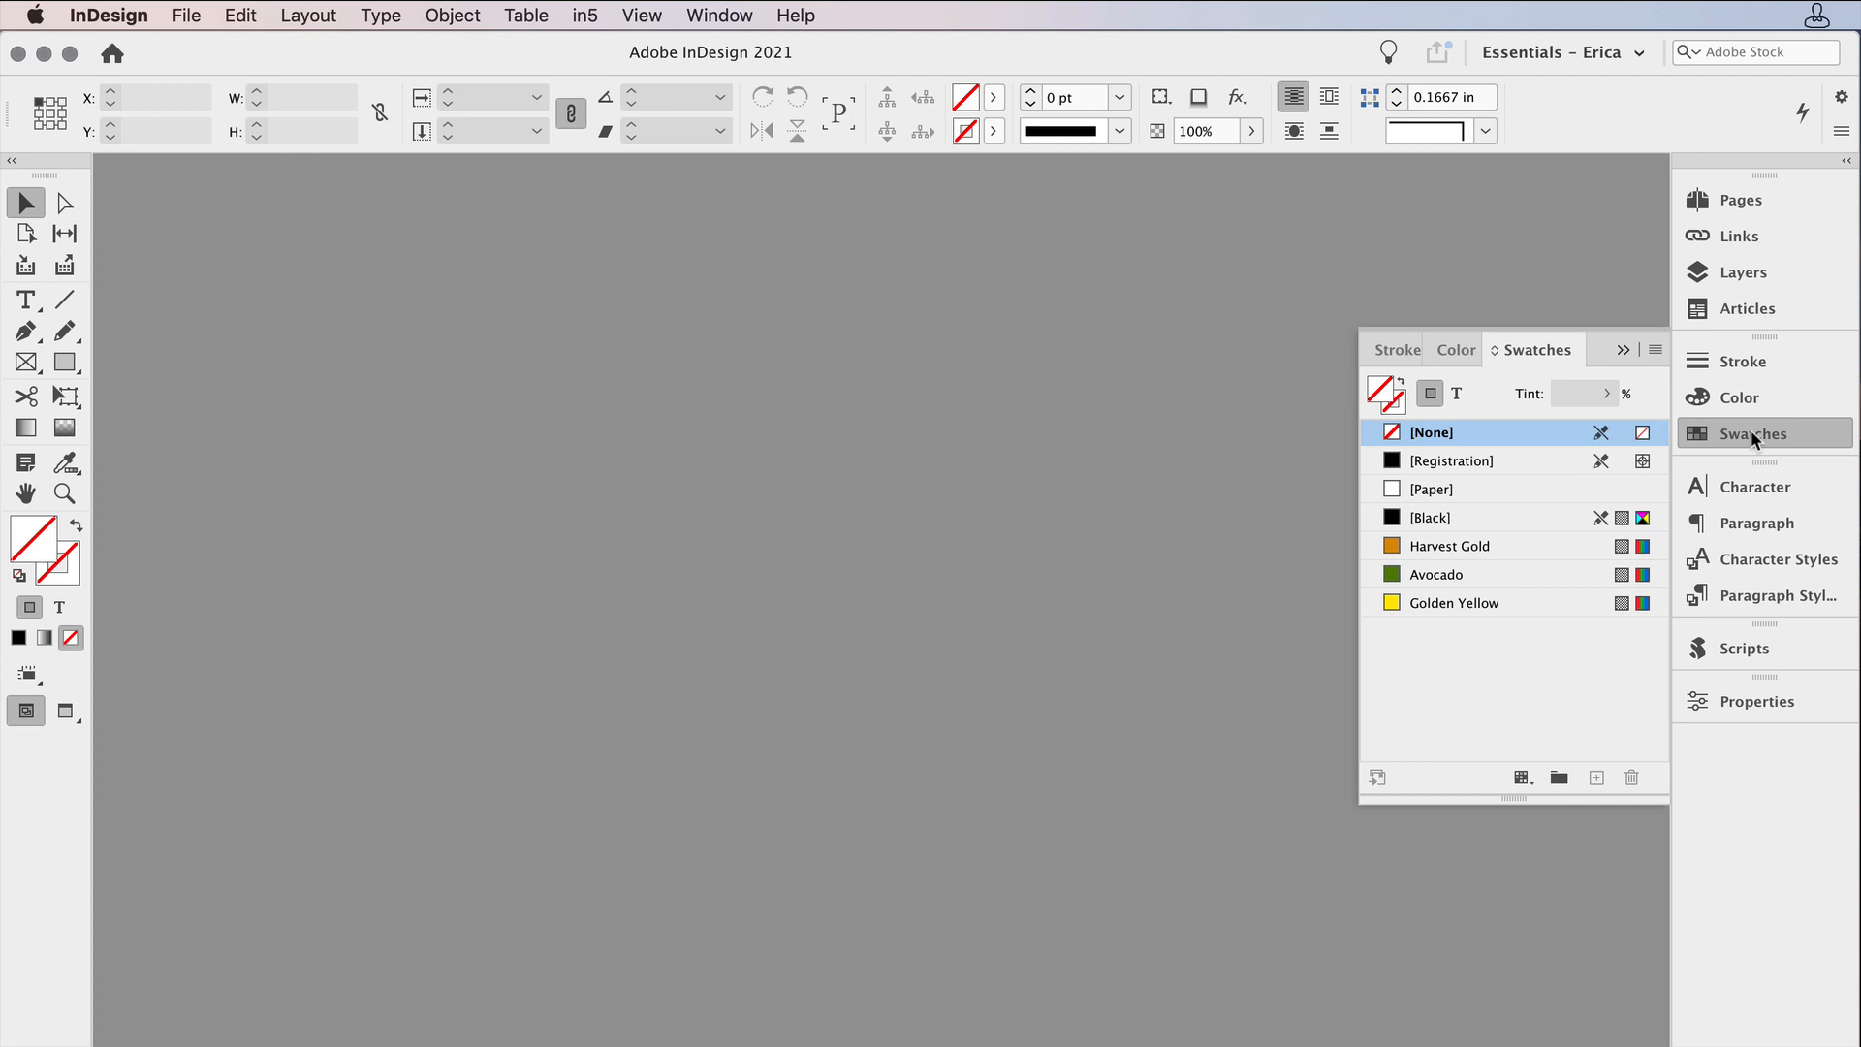
mouse_move(1502, 546)
Step: Load swatches from Employee Newsletter - October 2020.indd in the Swatches YT vid folder and lengthen the Swatches panel
click(1654, 349)
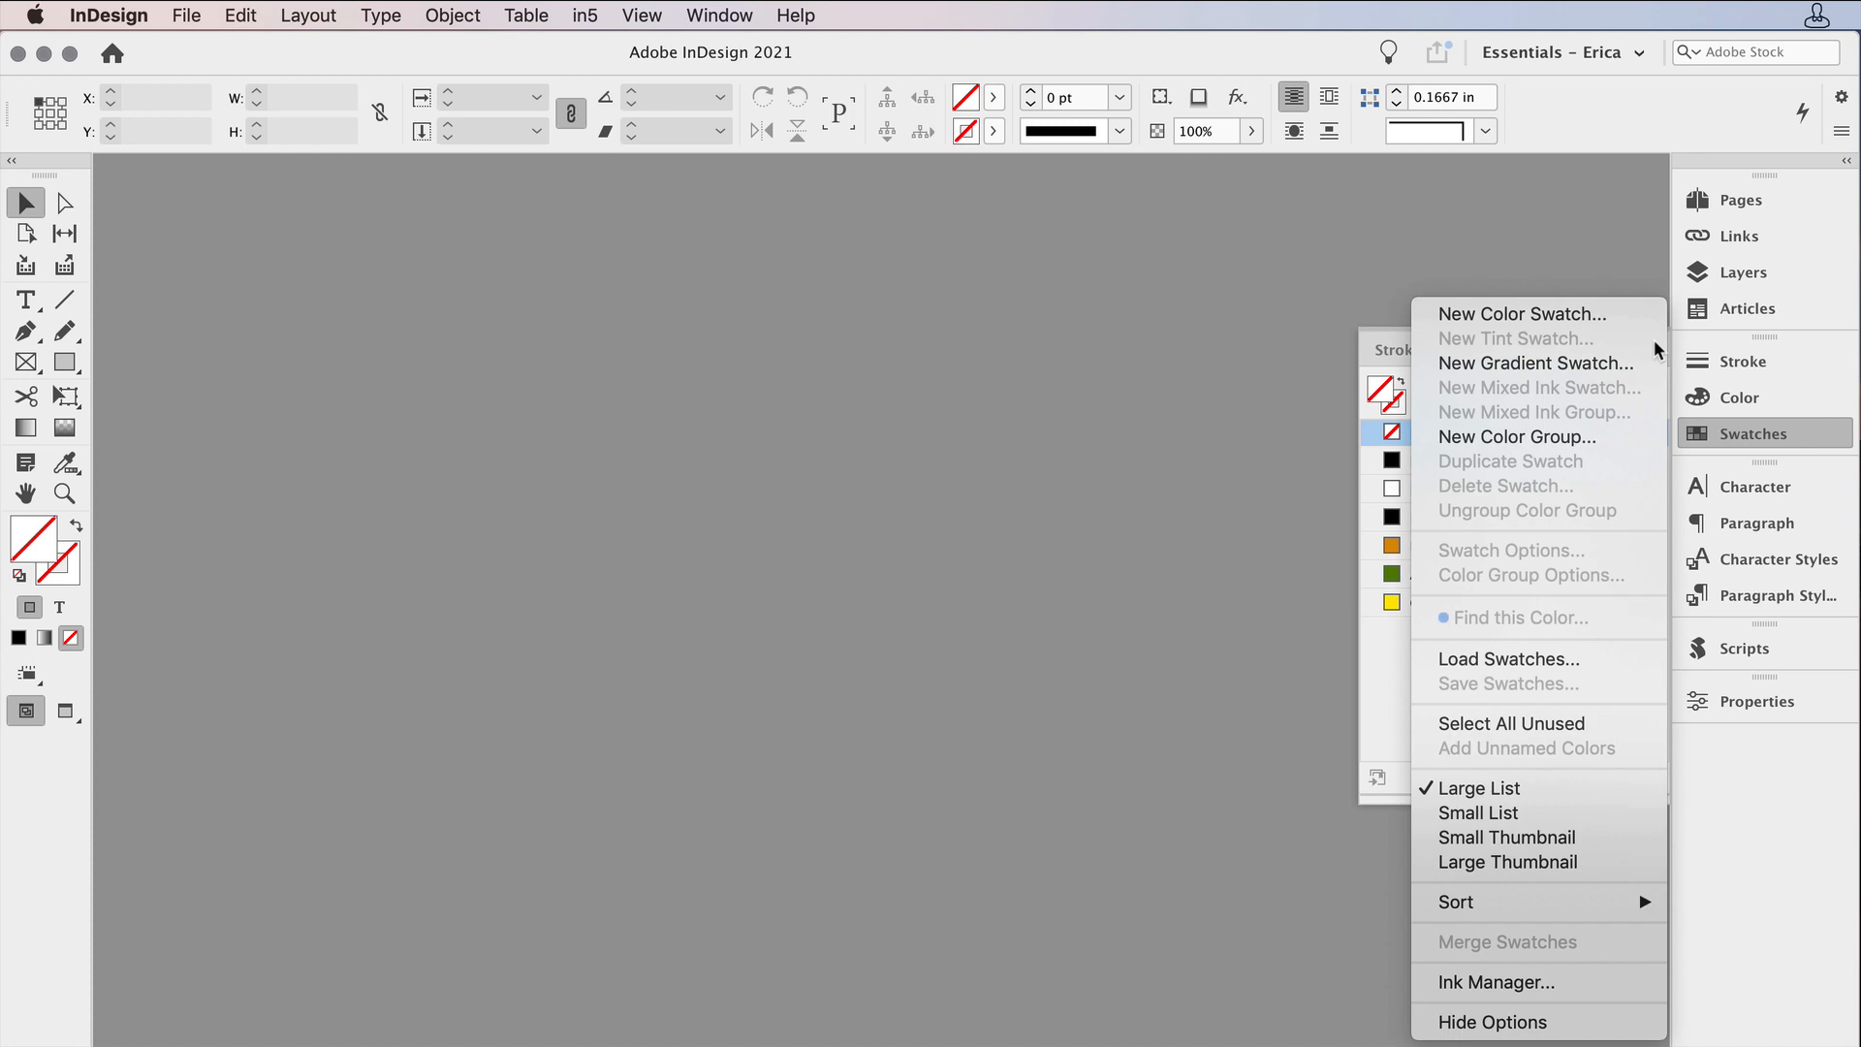
click(1592, 660)
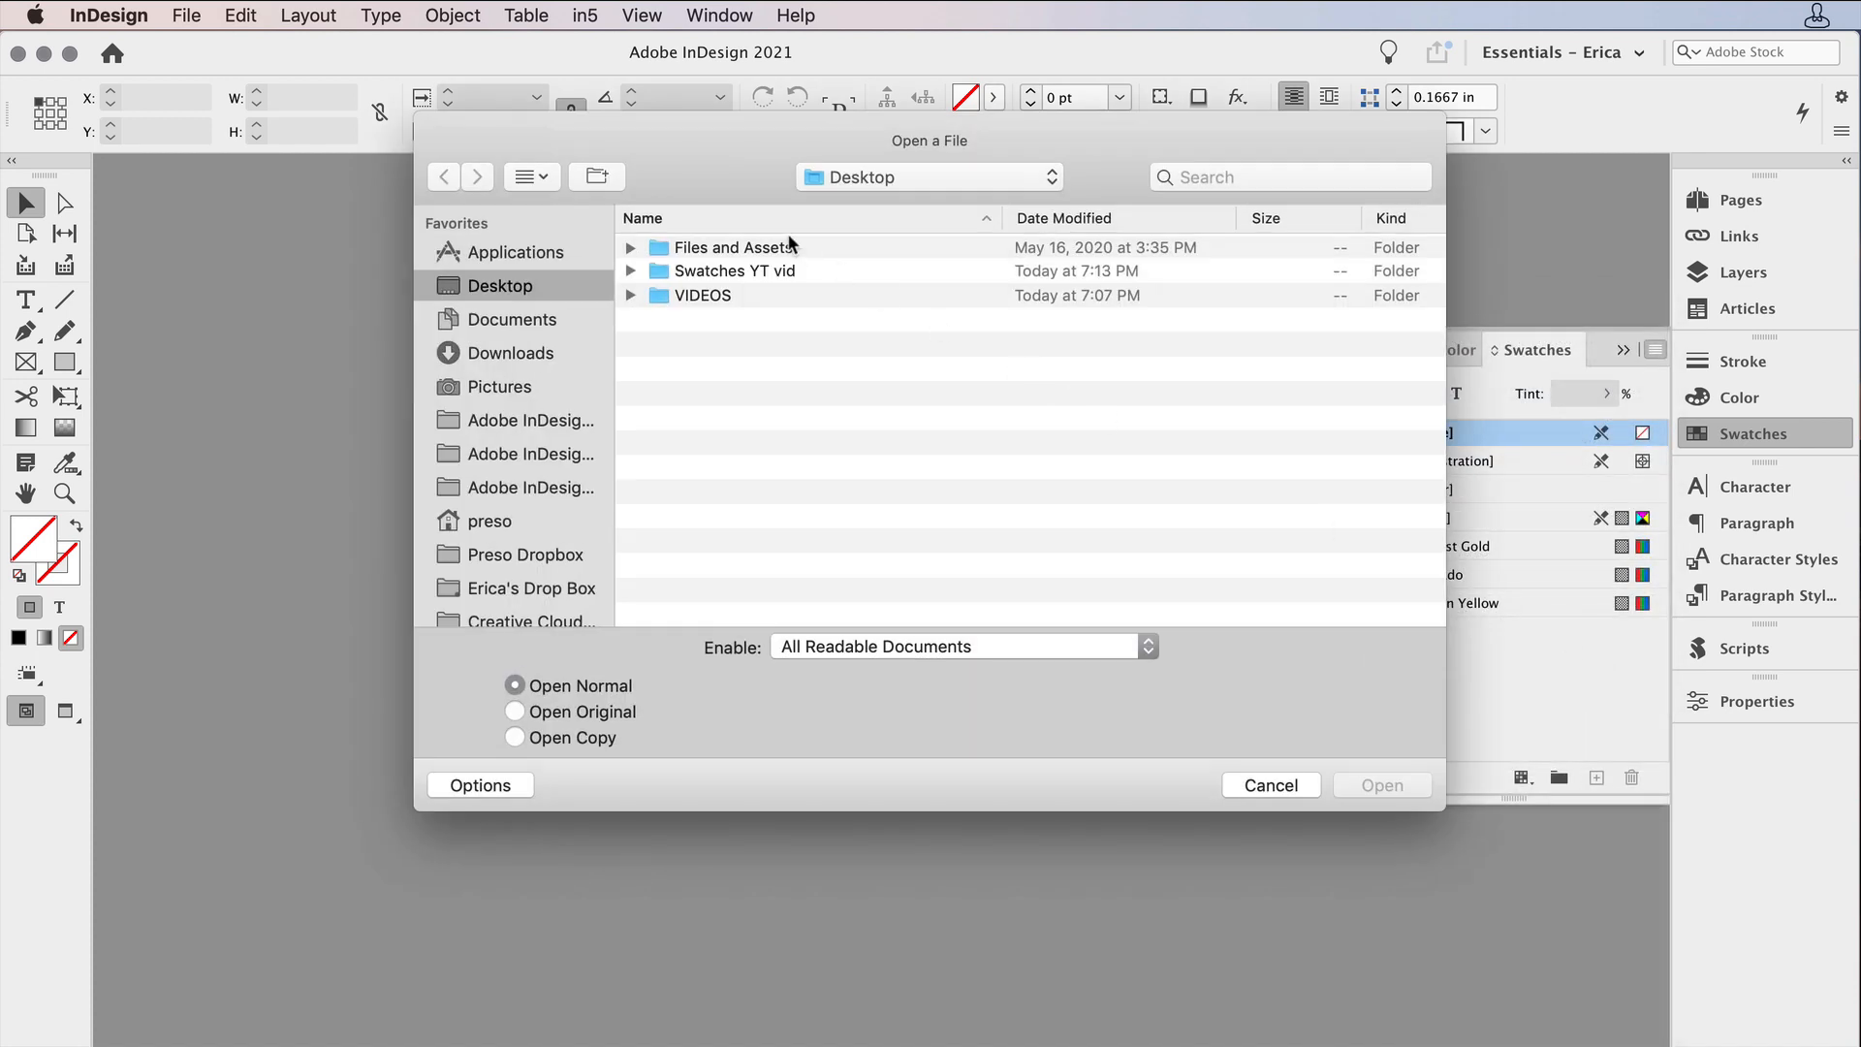
double_click(797, 269)
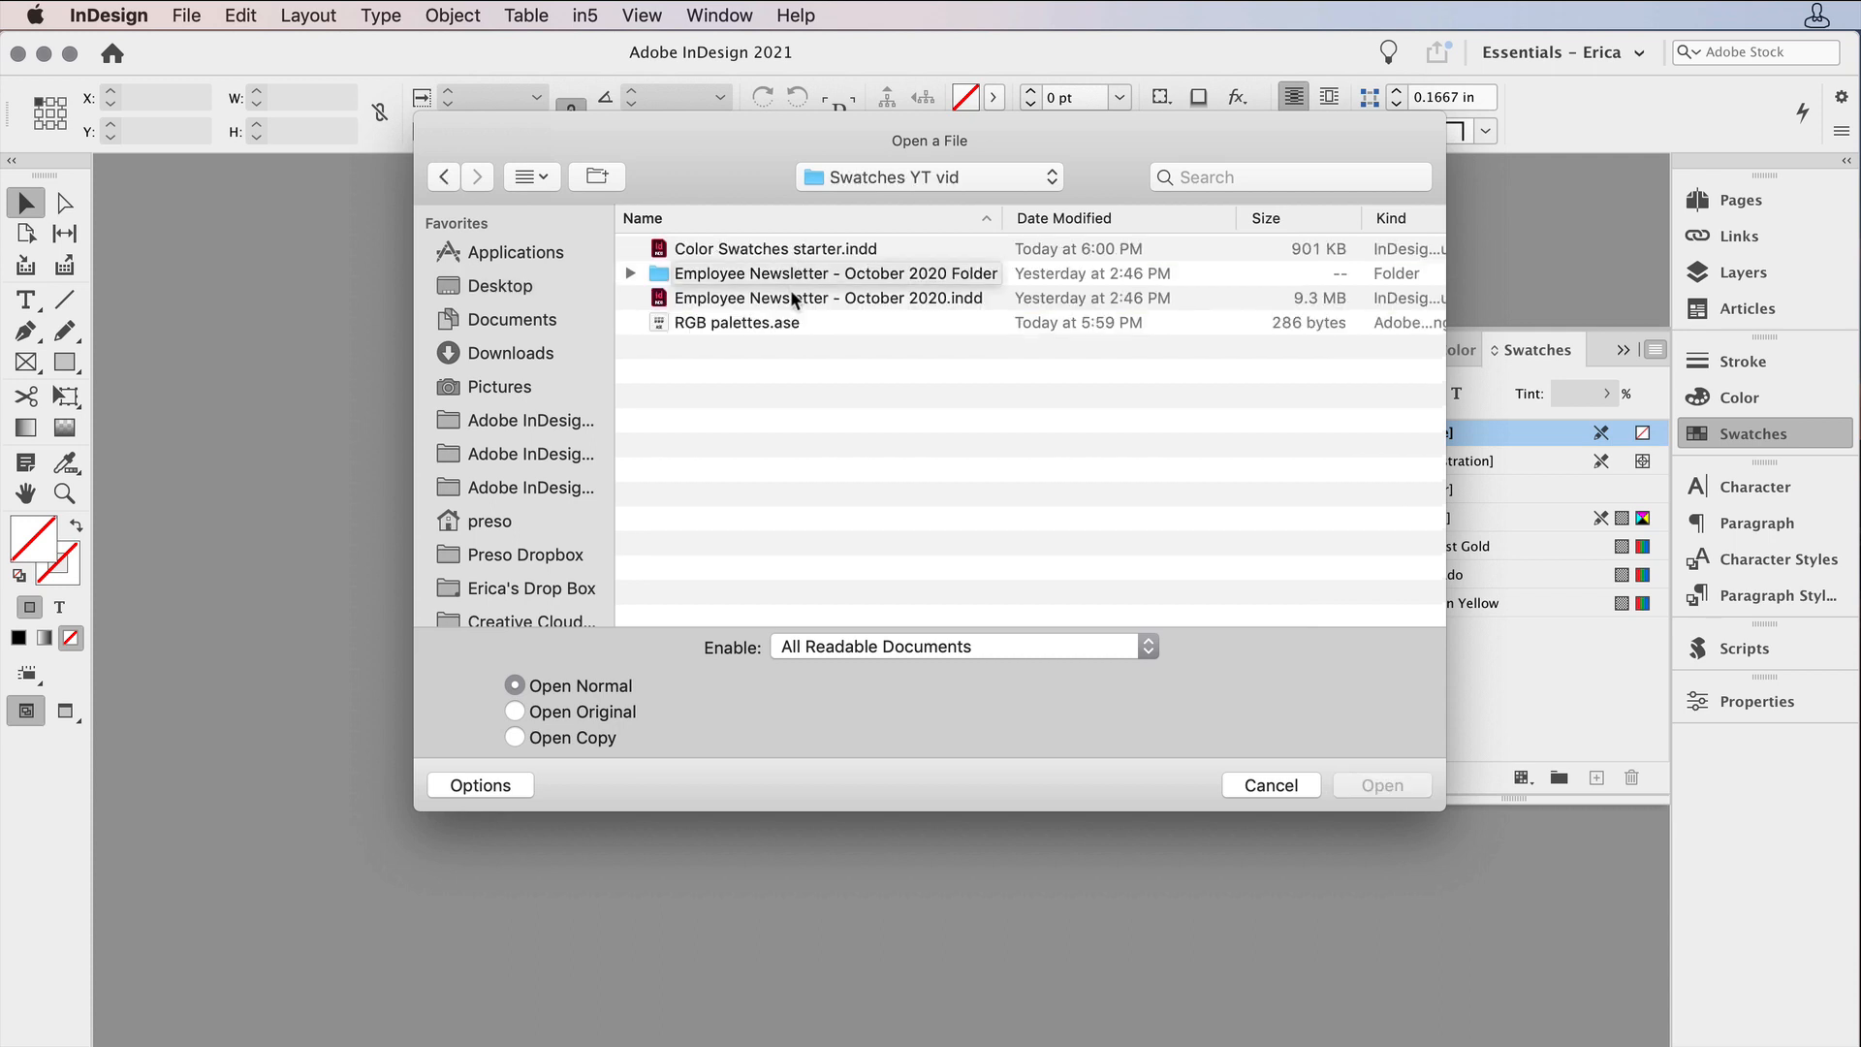
click(793, 299)
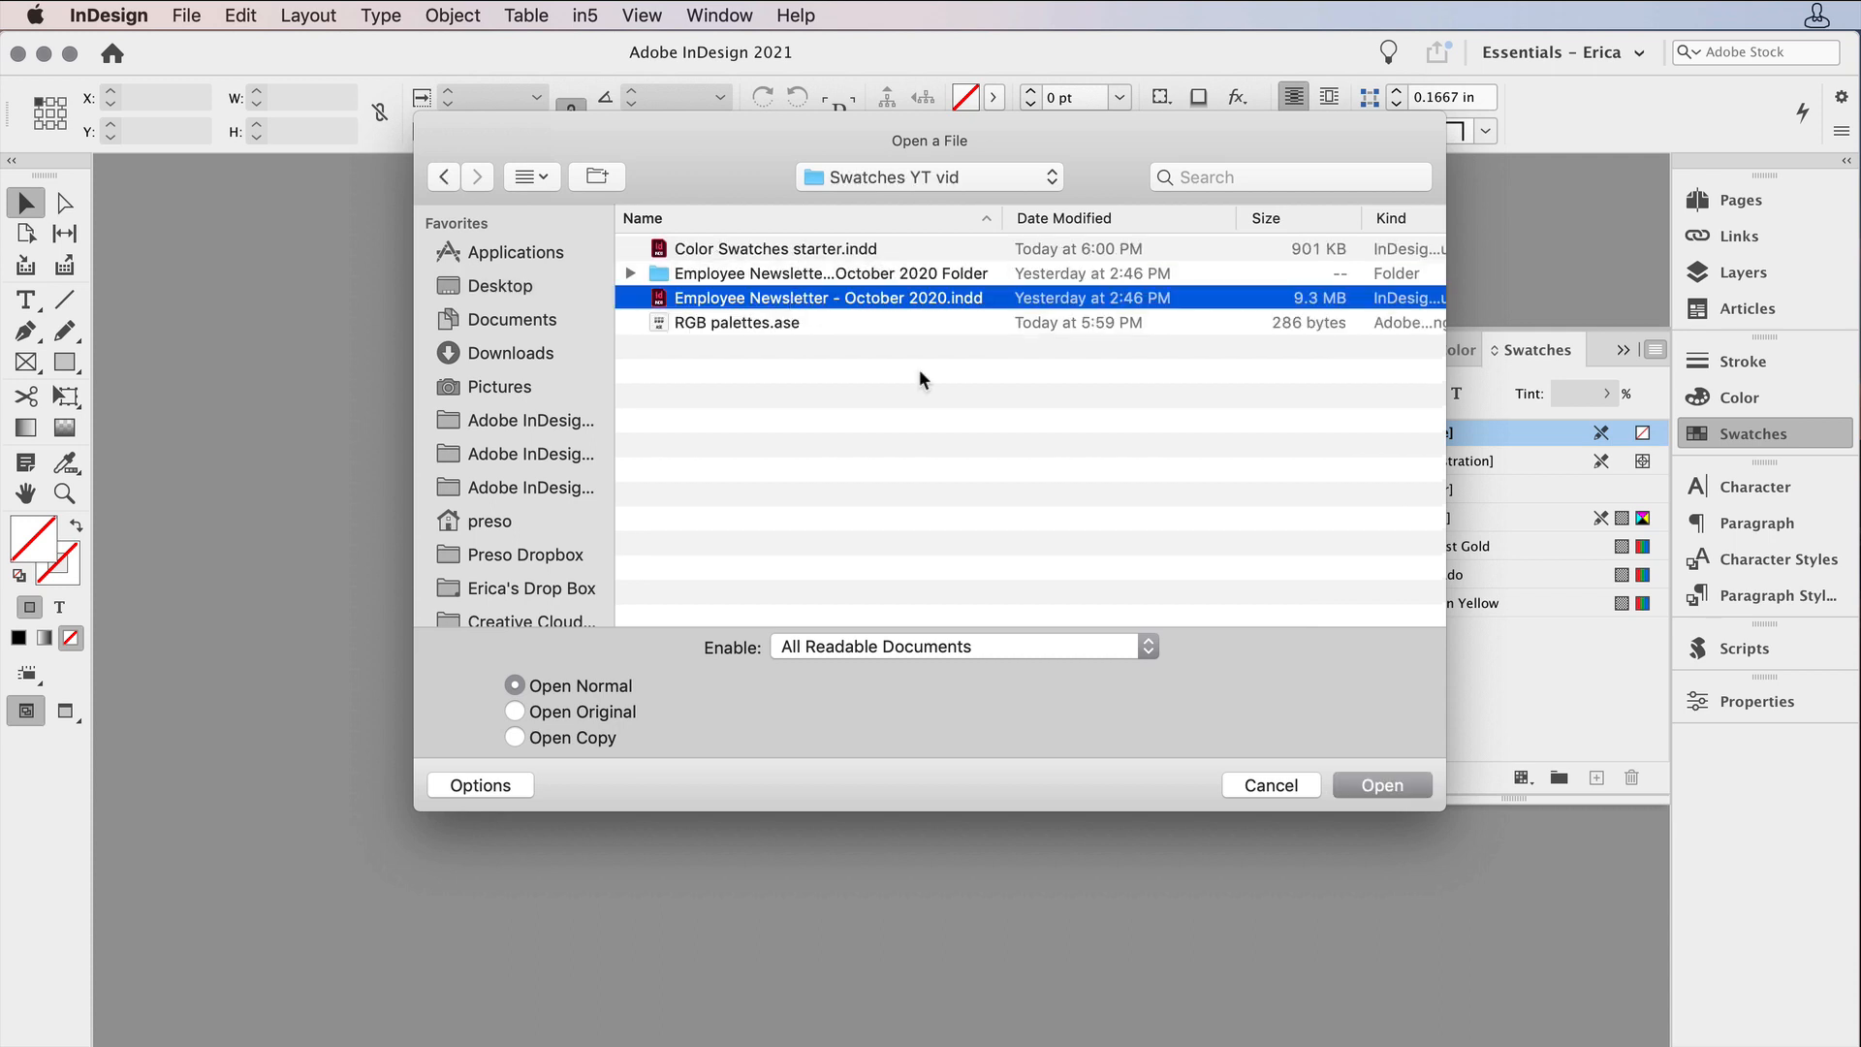
click(1373, 781)
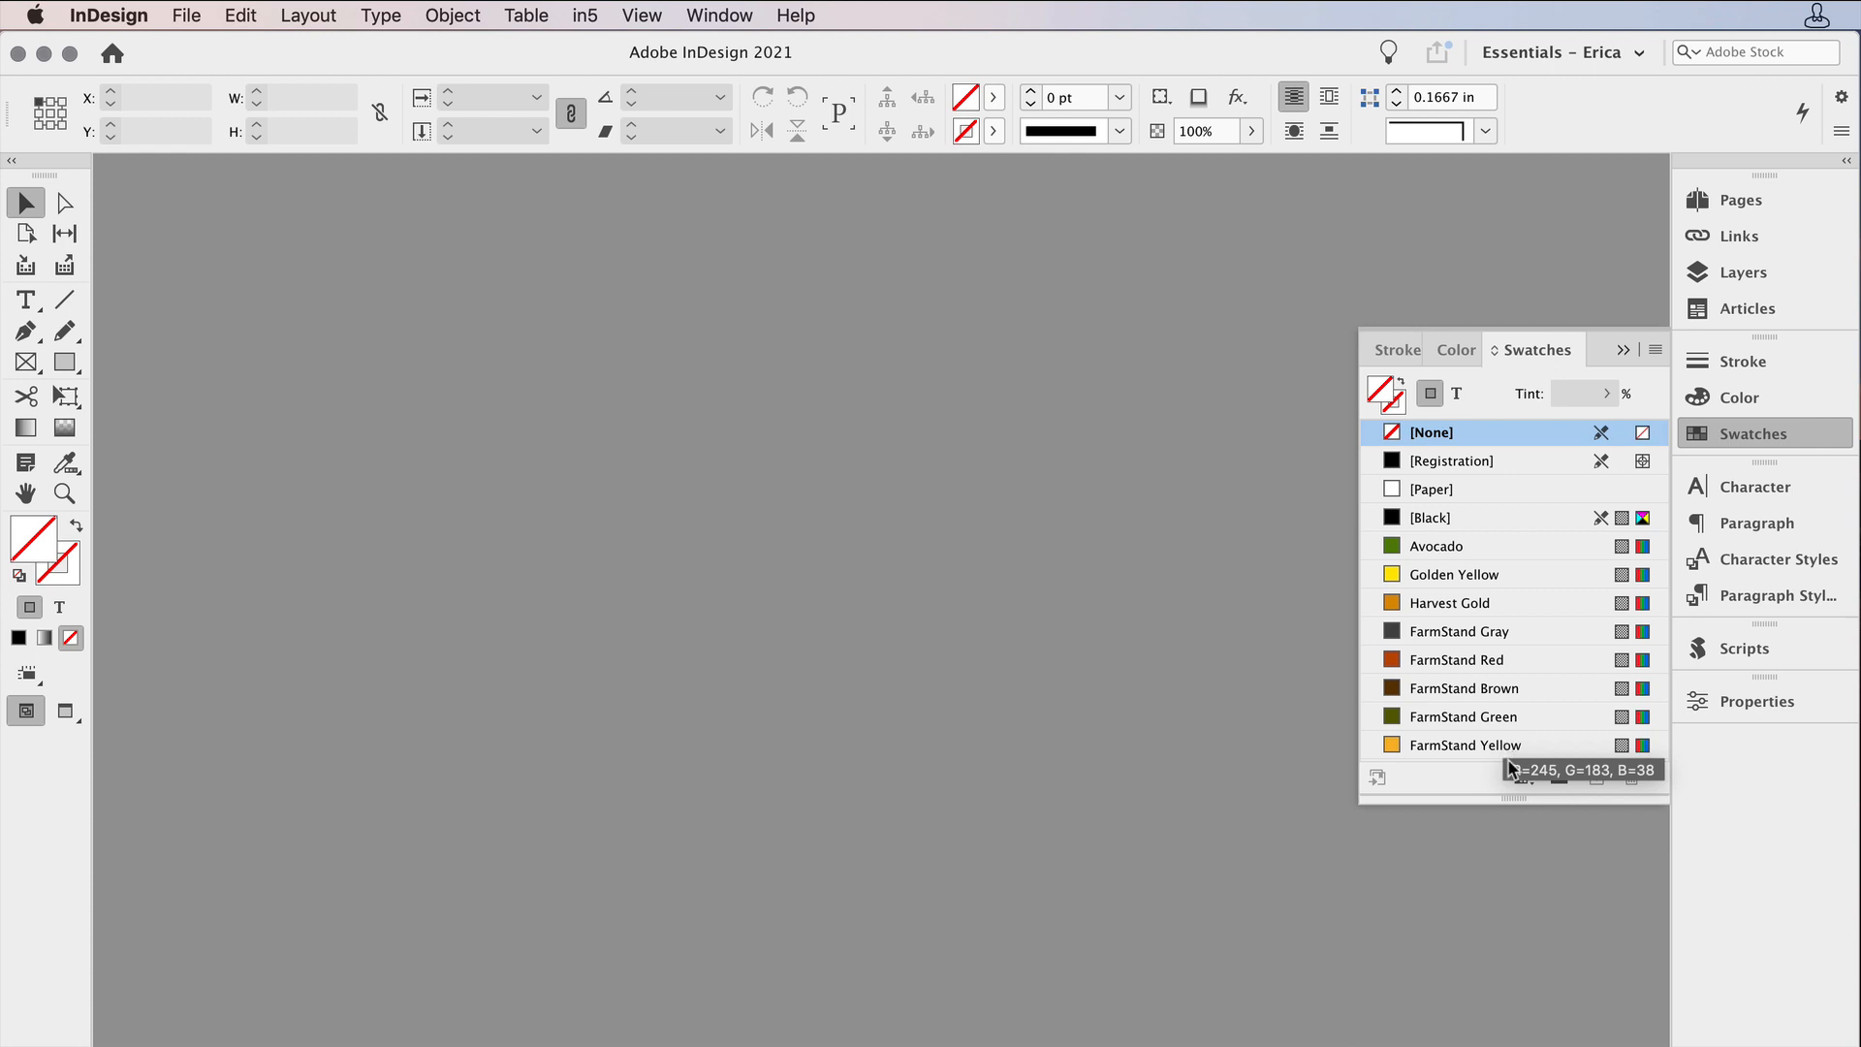
drag(1509, 798, 1515, 884)
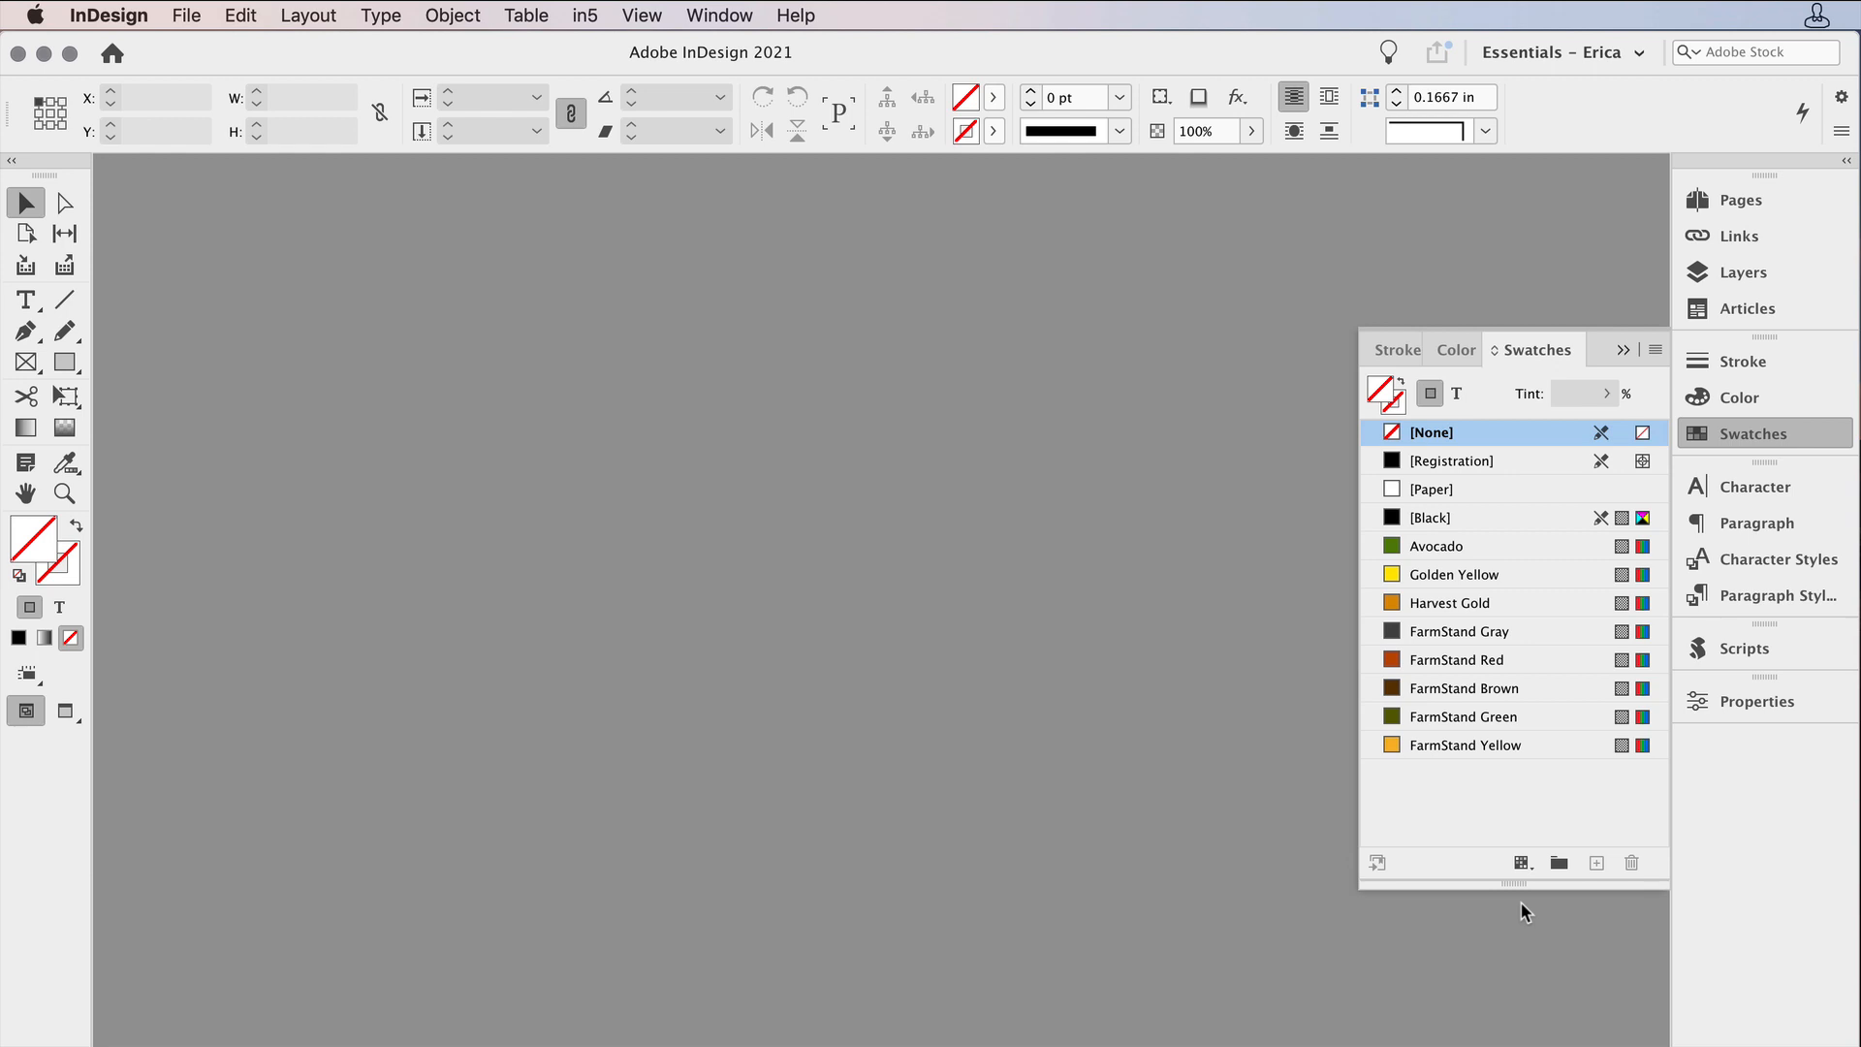
Step: Create a new document and delete its five FarmStand swatches, from FarmStand Gray through FarmStand Yellow
key(super+n)
key(Return)
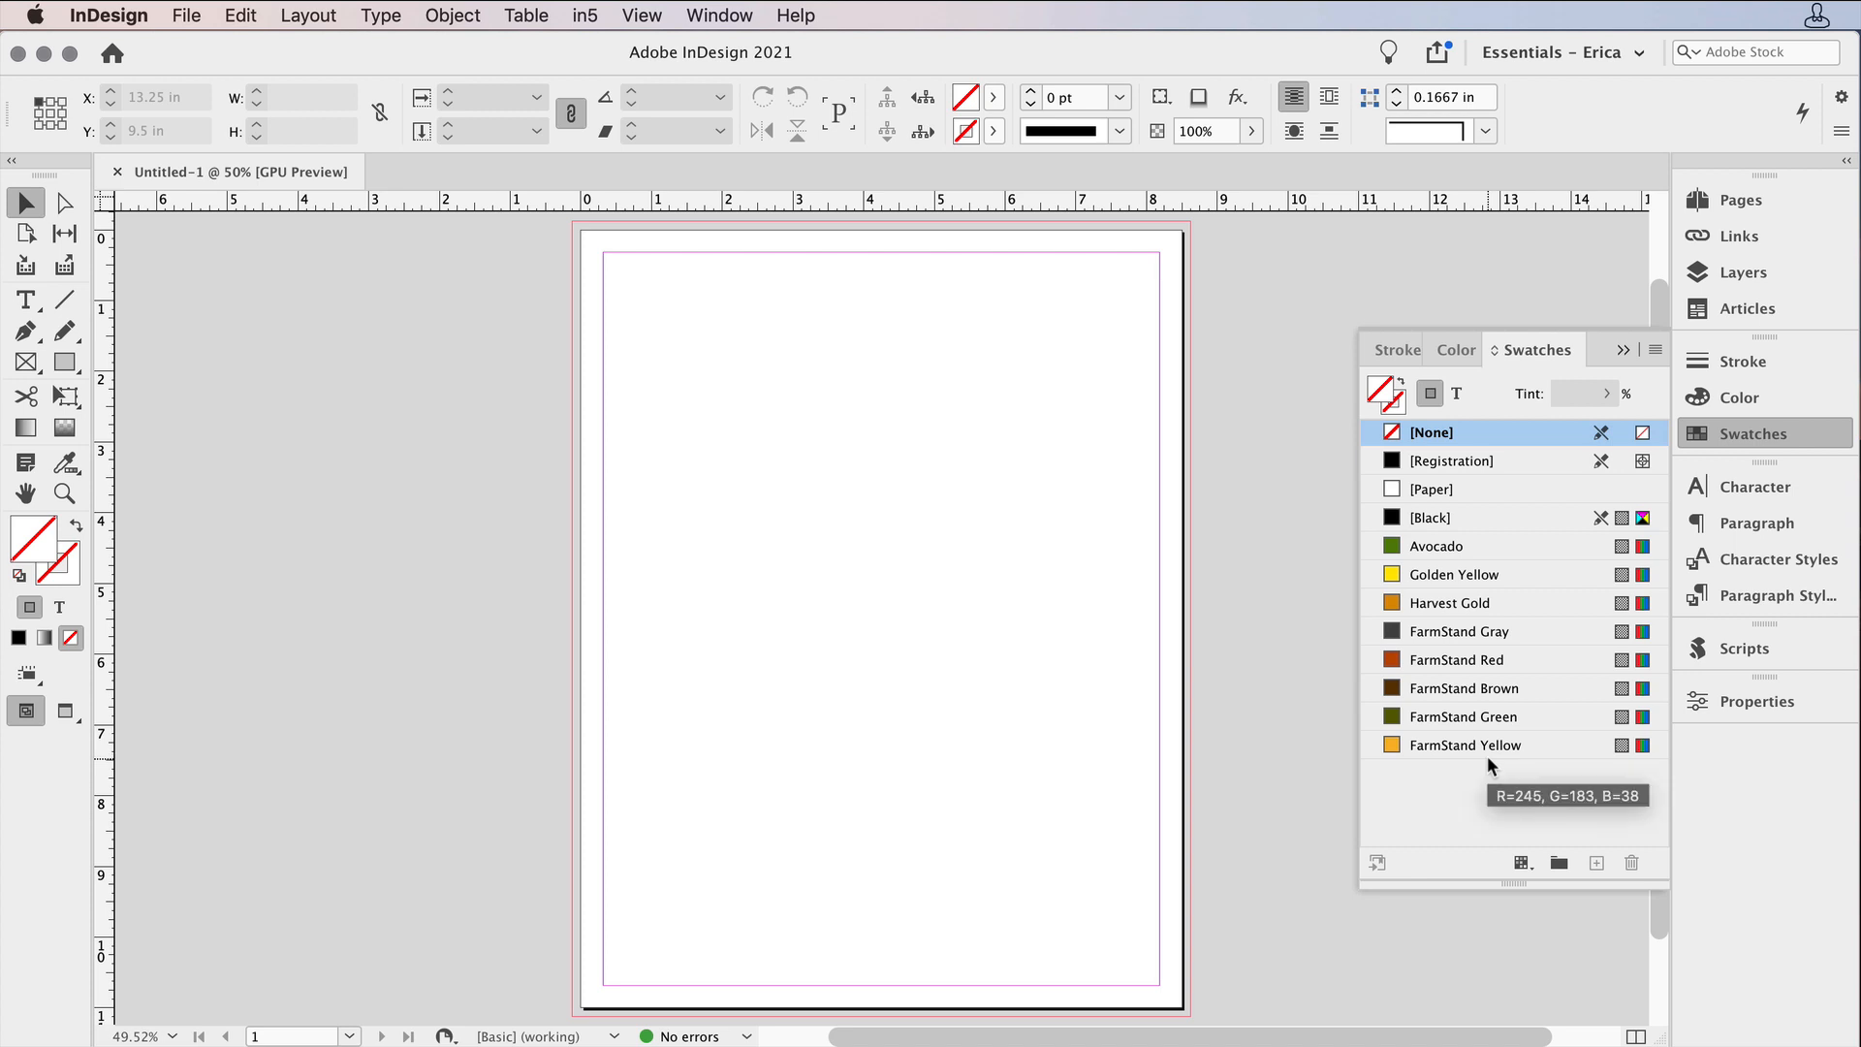
click(1510, 630)
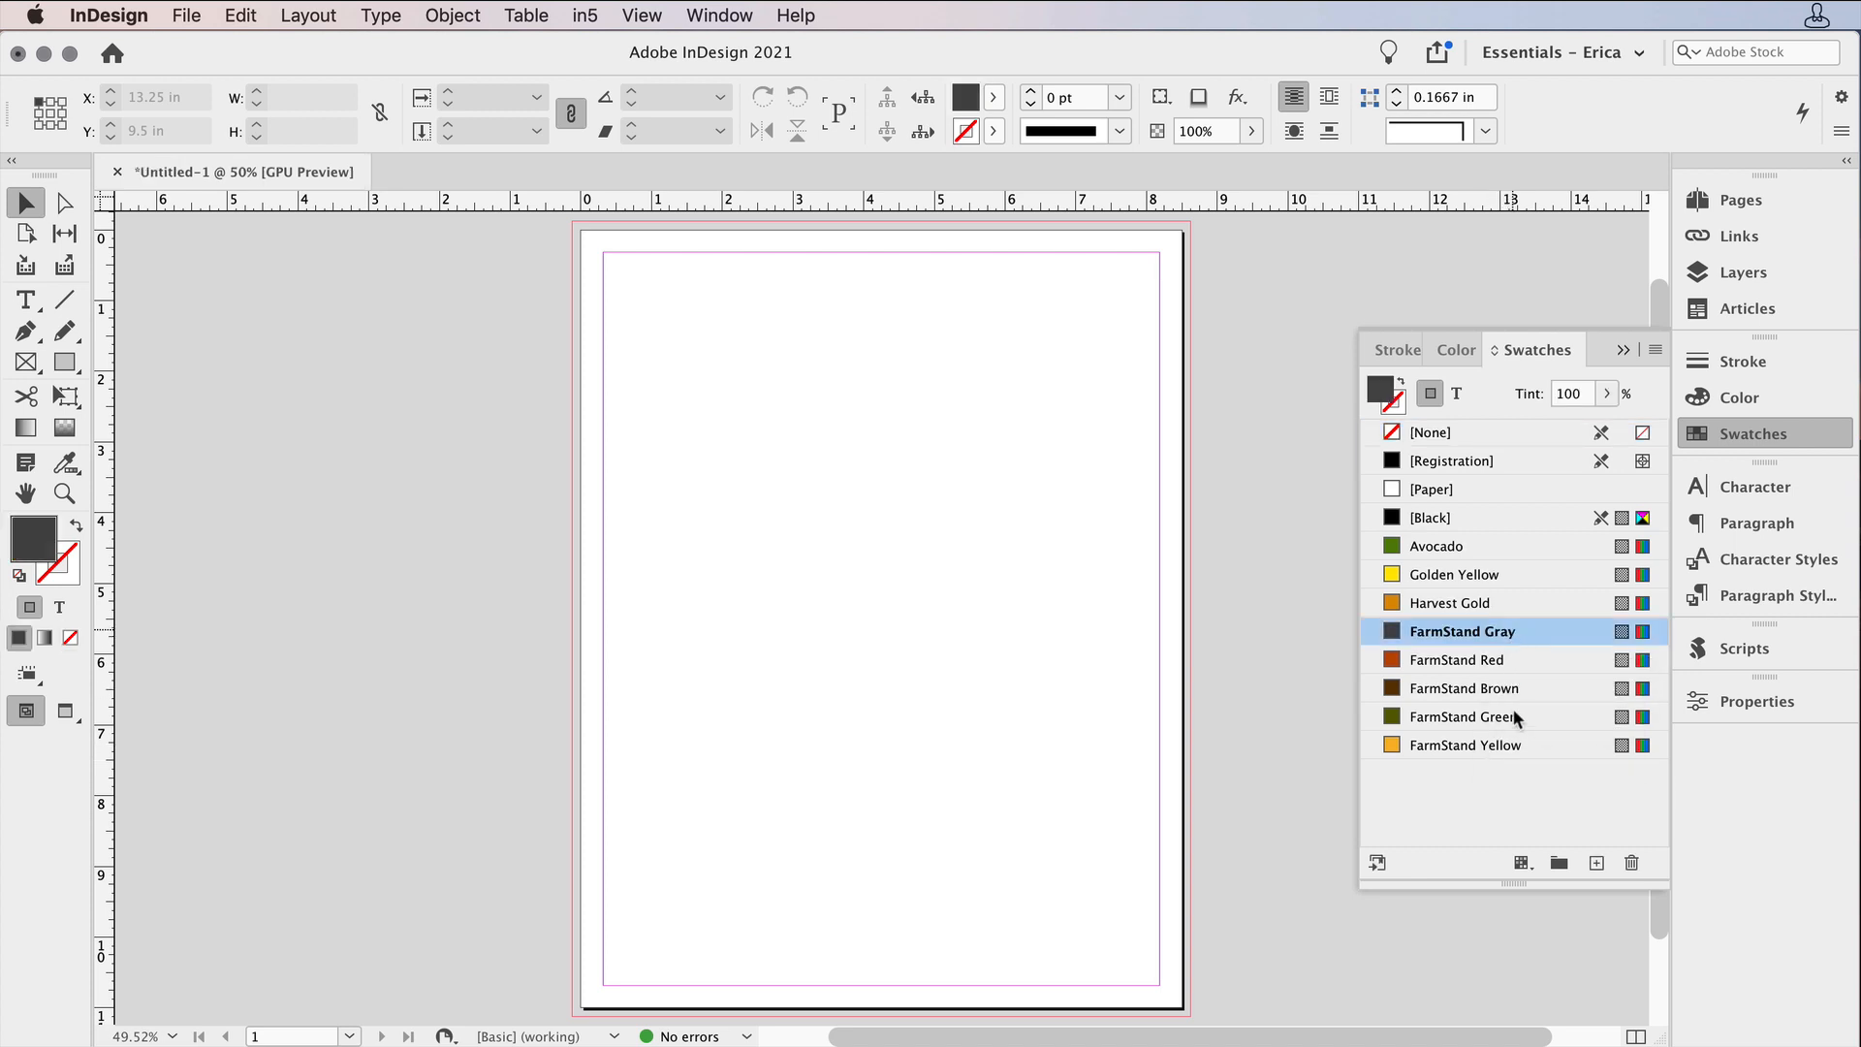
shift+click(1517, 745)
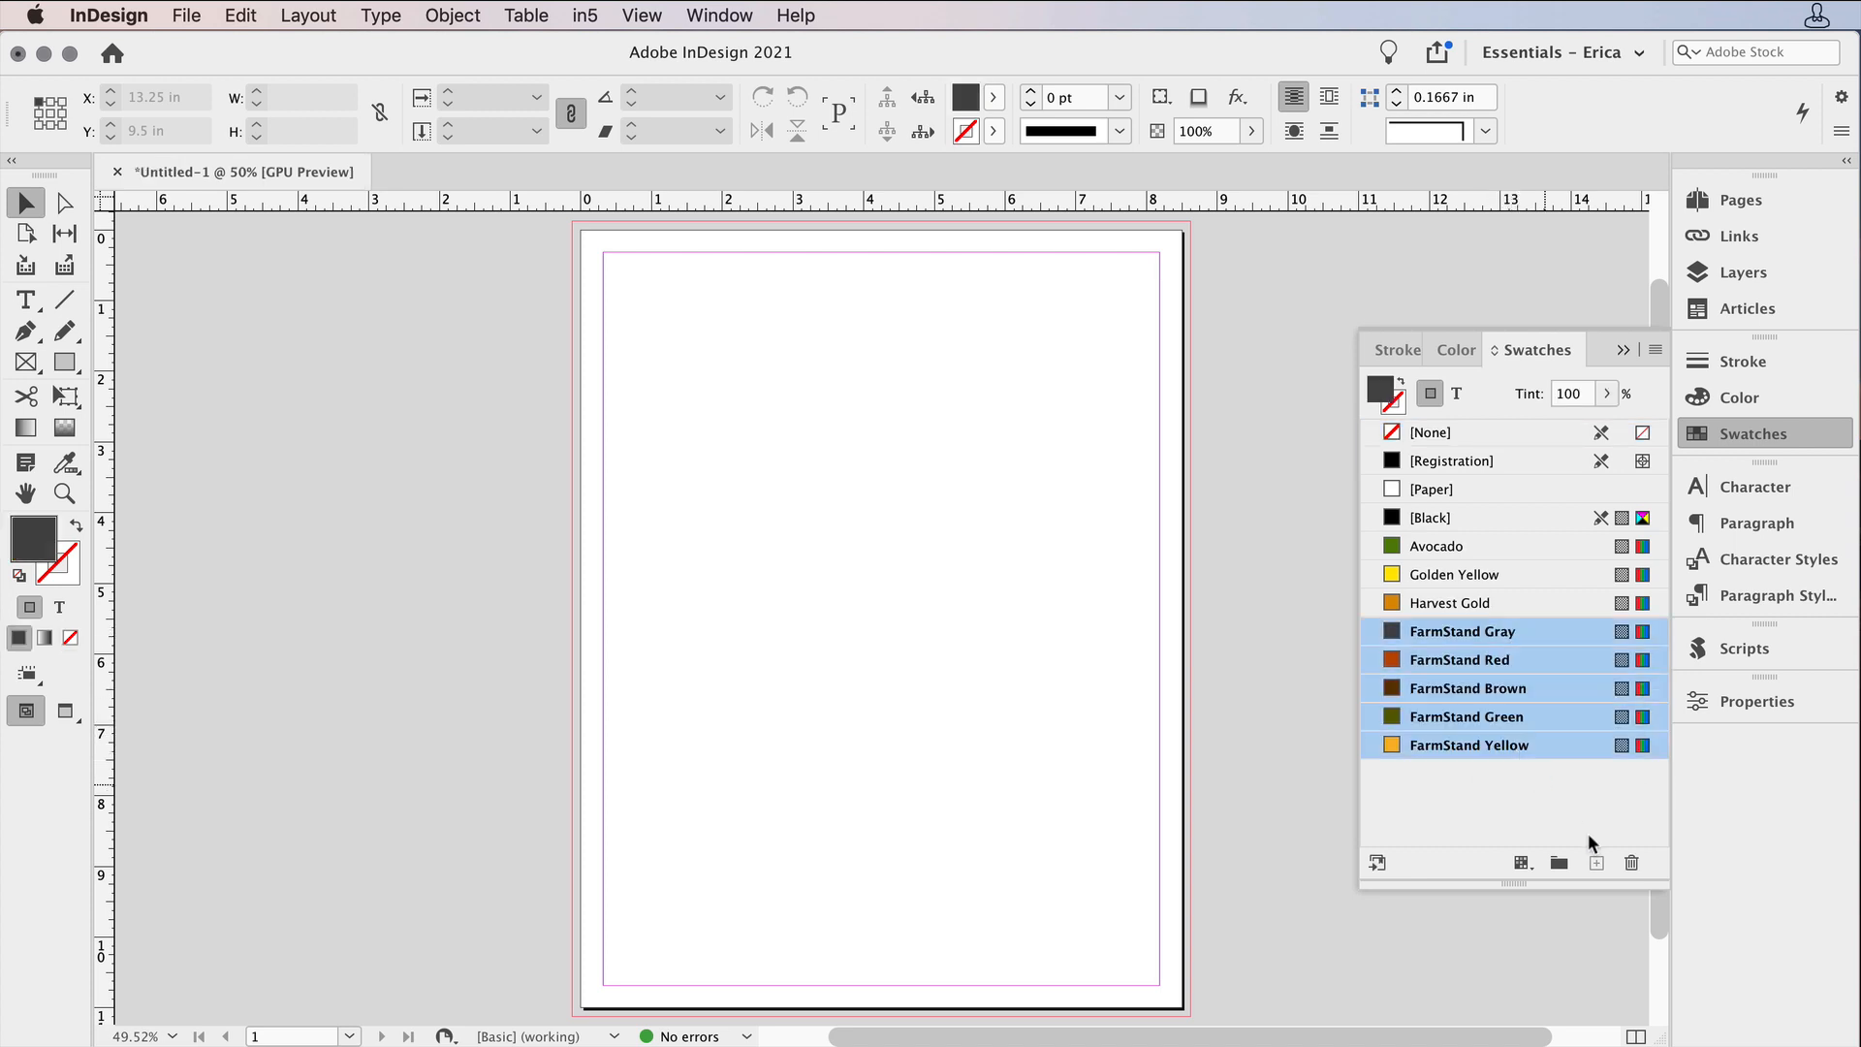
click(1629, 863)
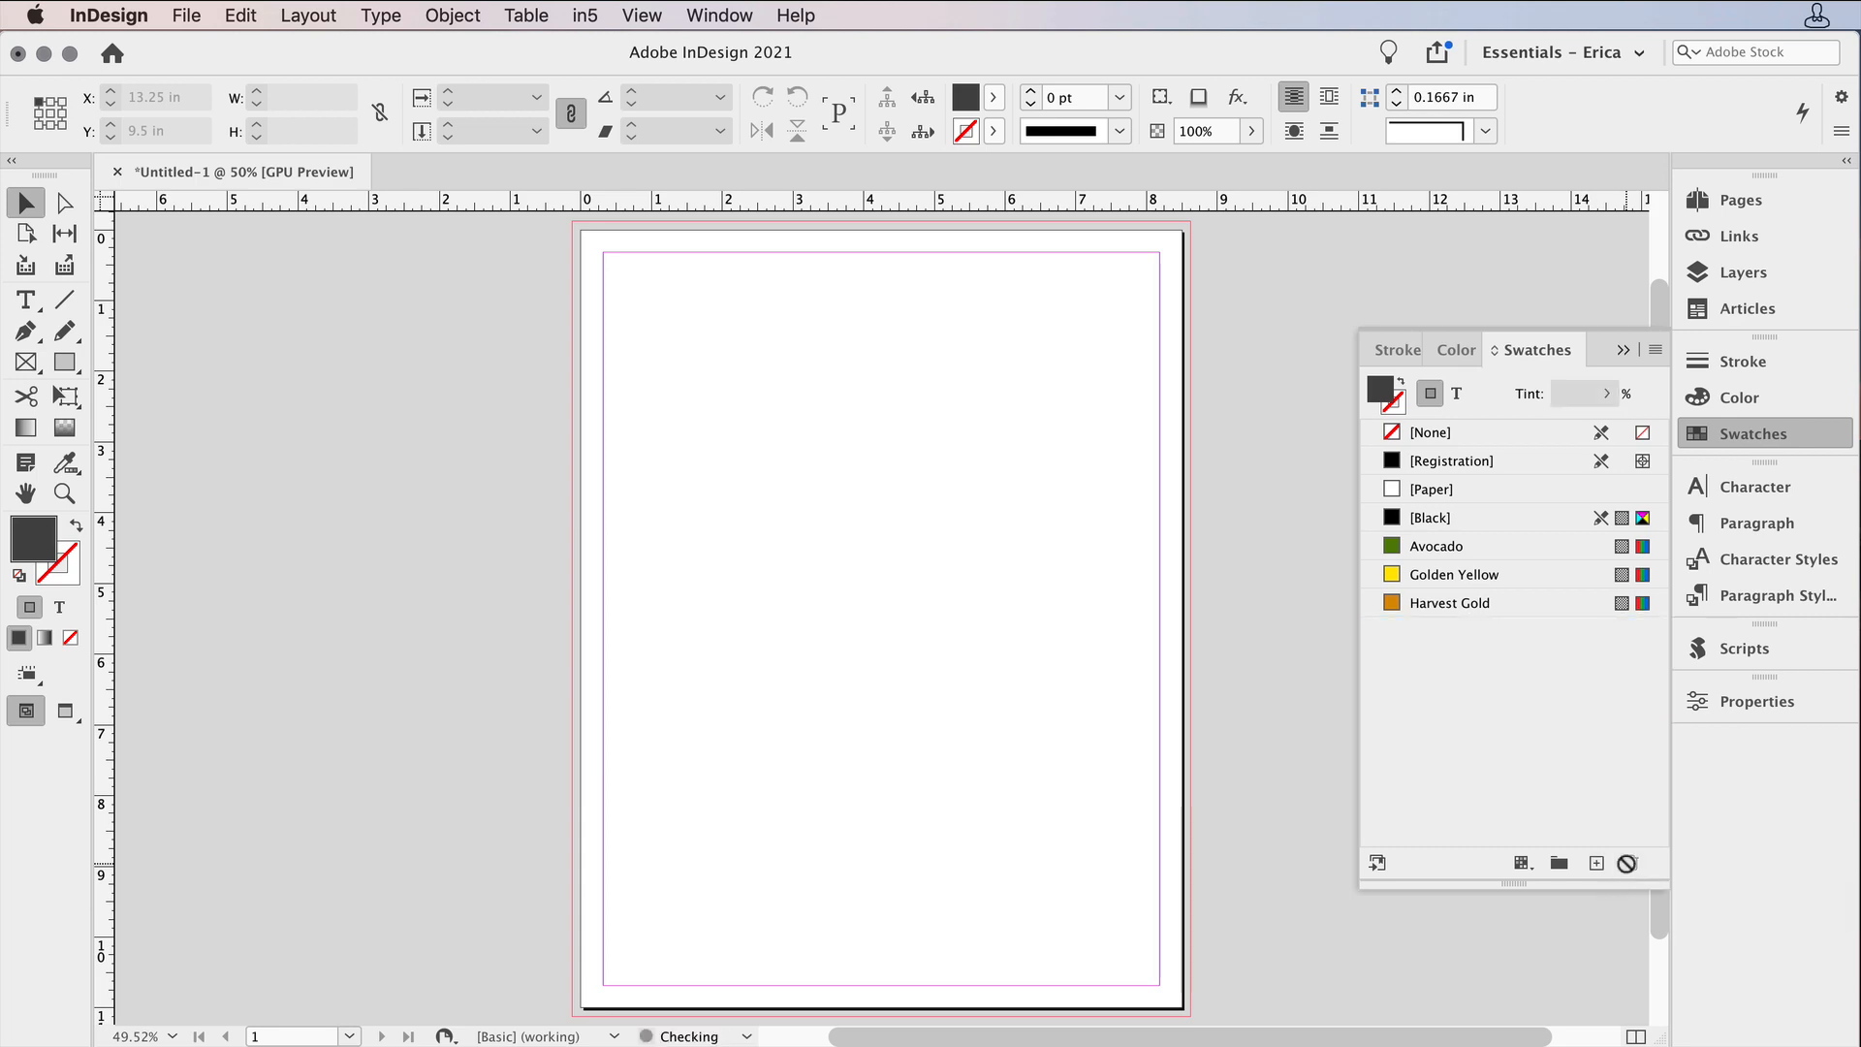
Step: Open Employee Newsletter - October 2020.indd and dismiss the missing links warning
key(super+o)
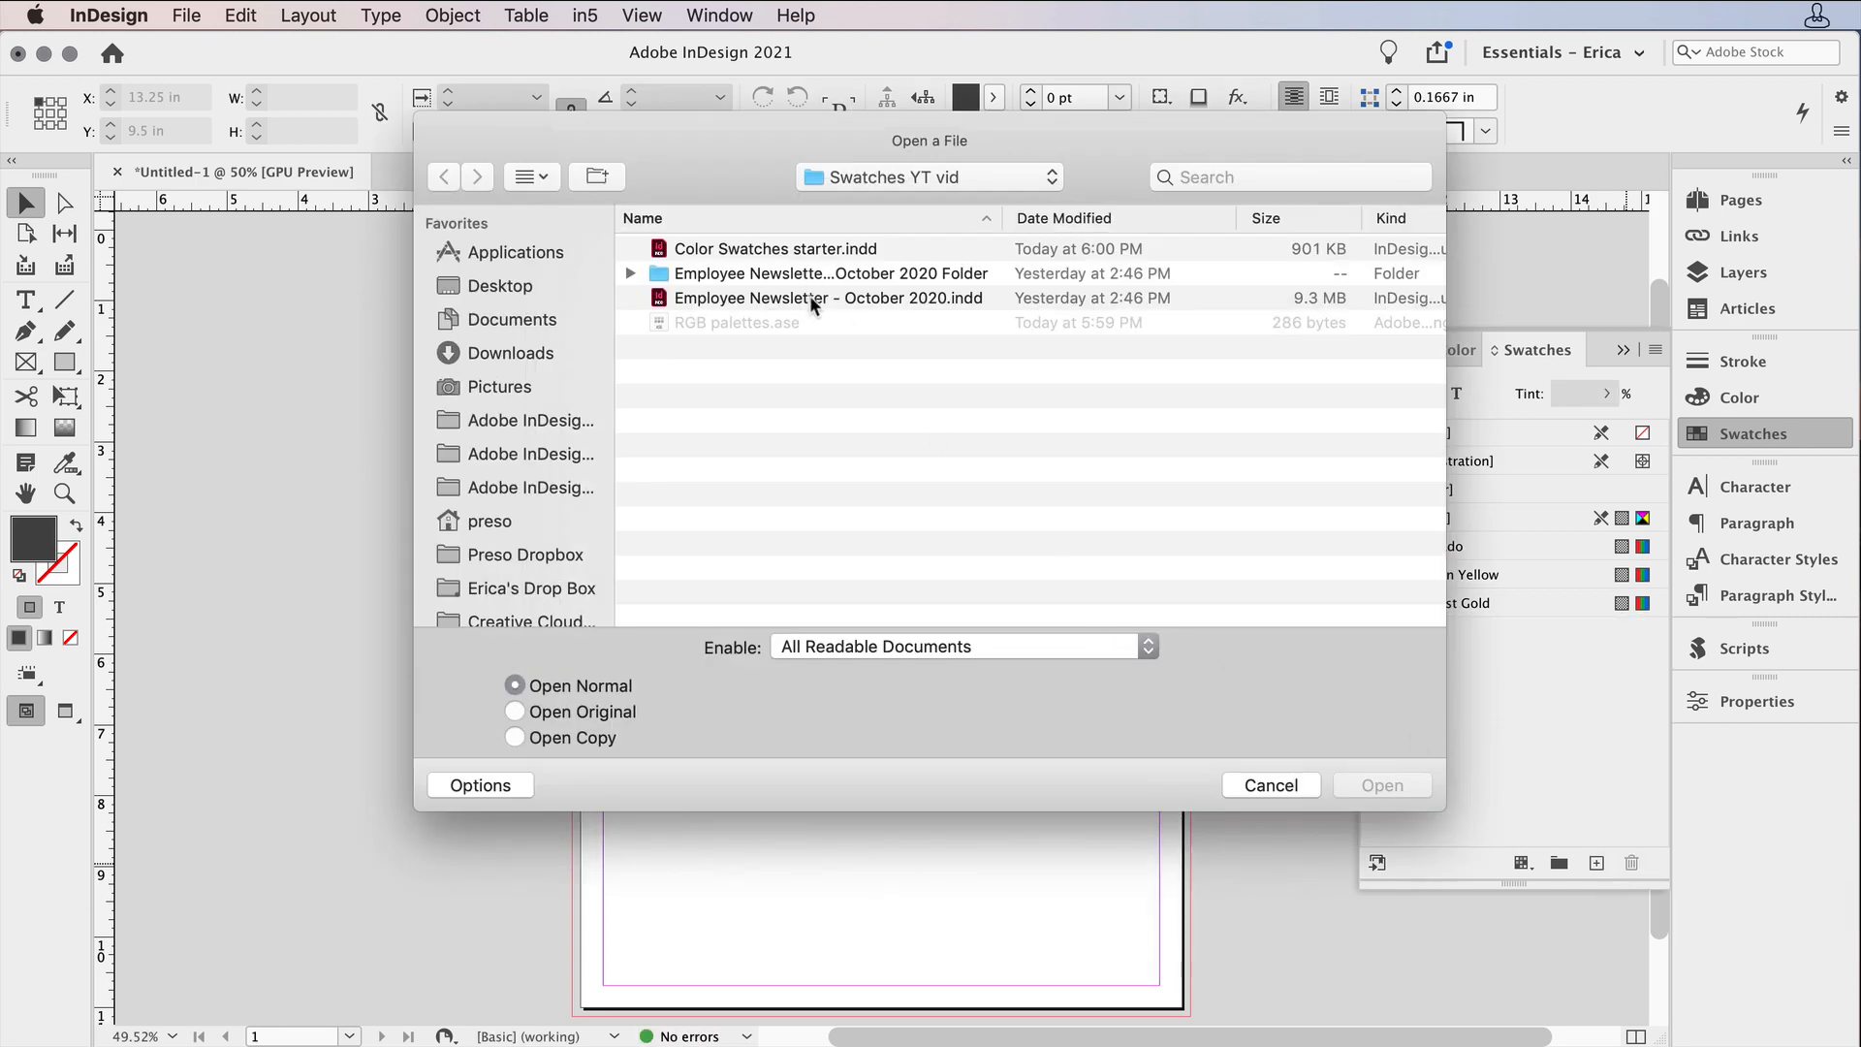
double_click(810, 297)
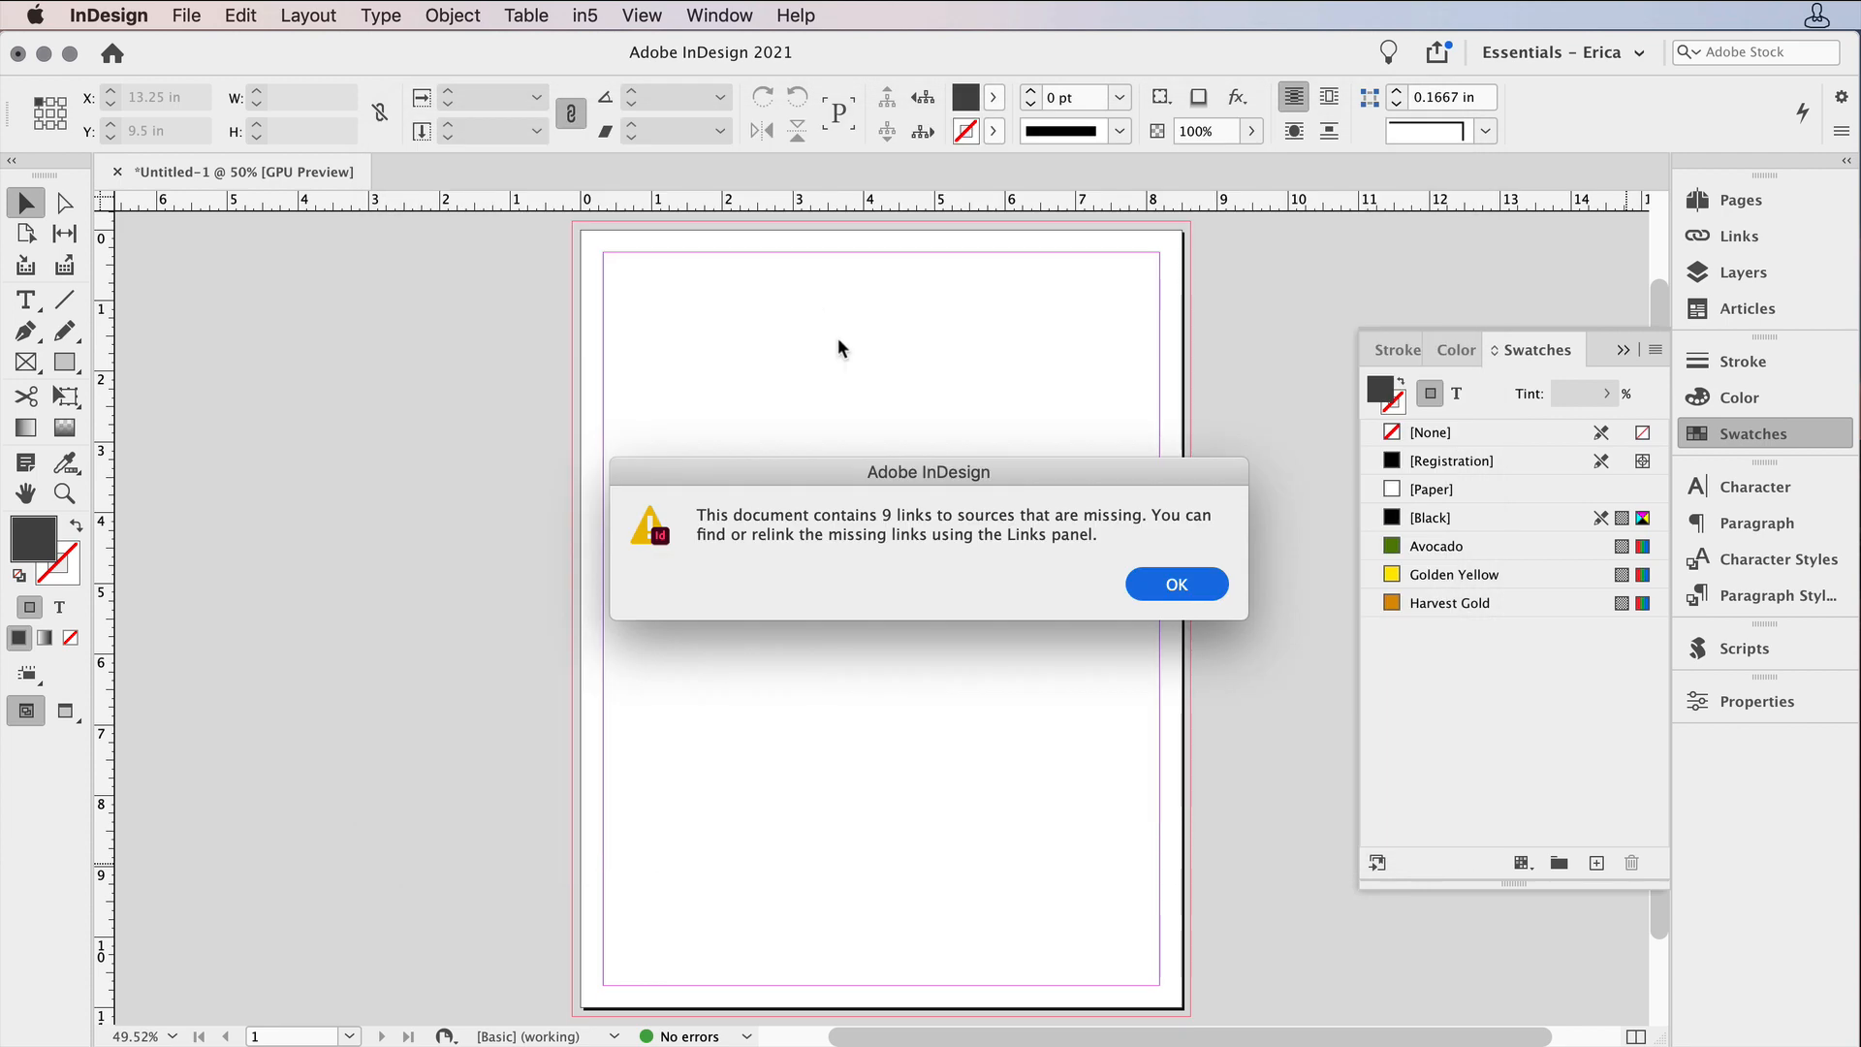
click(1176, 584)
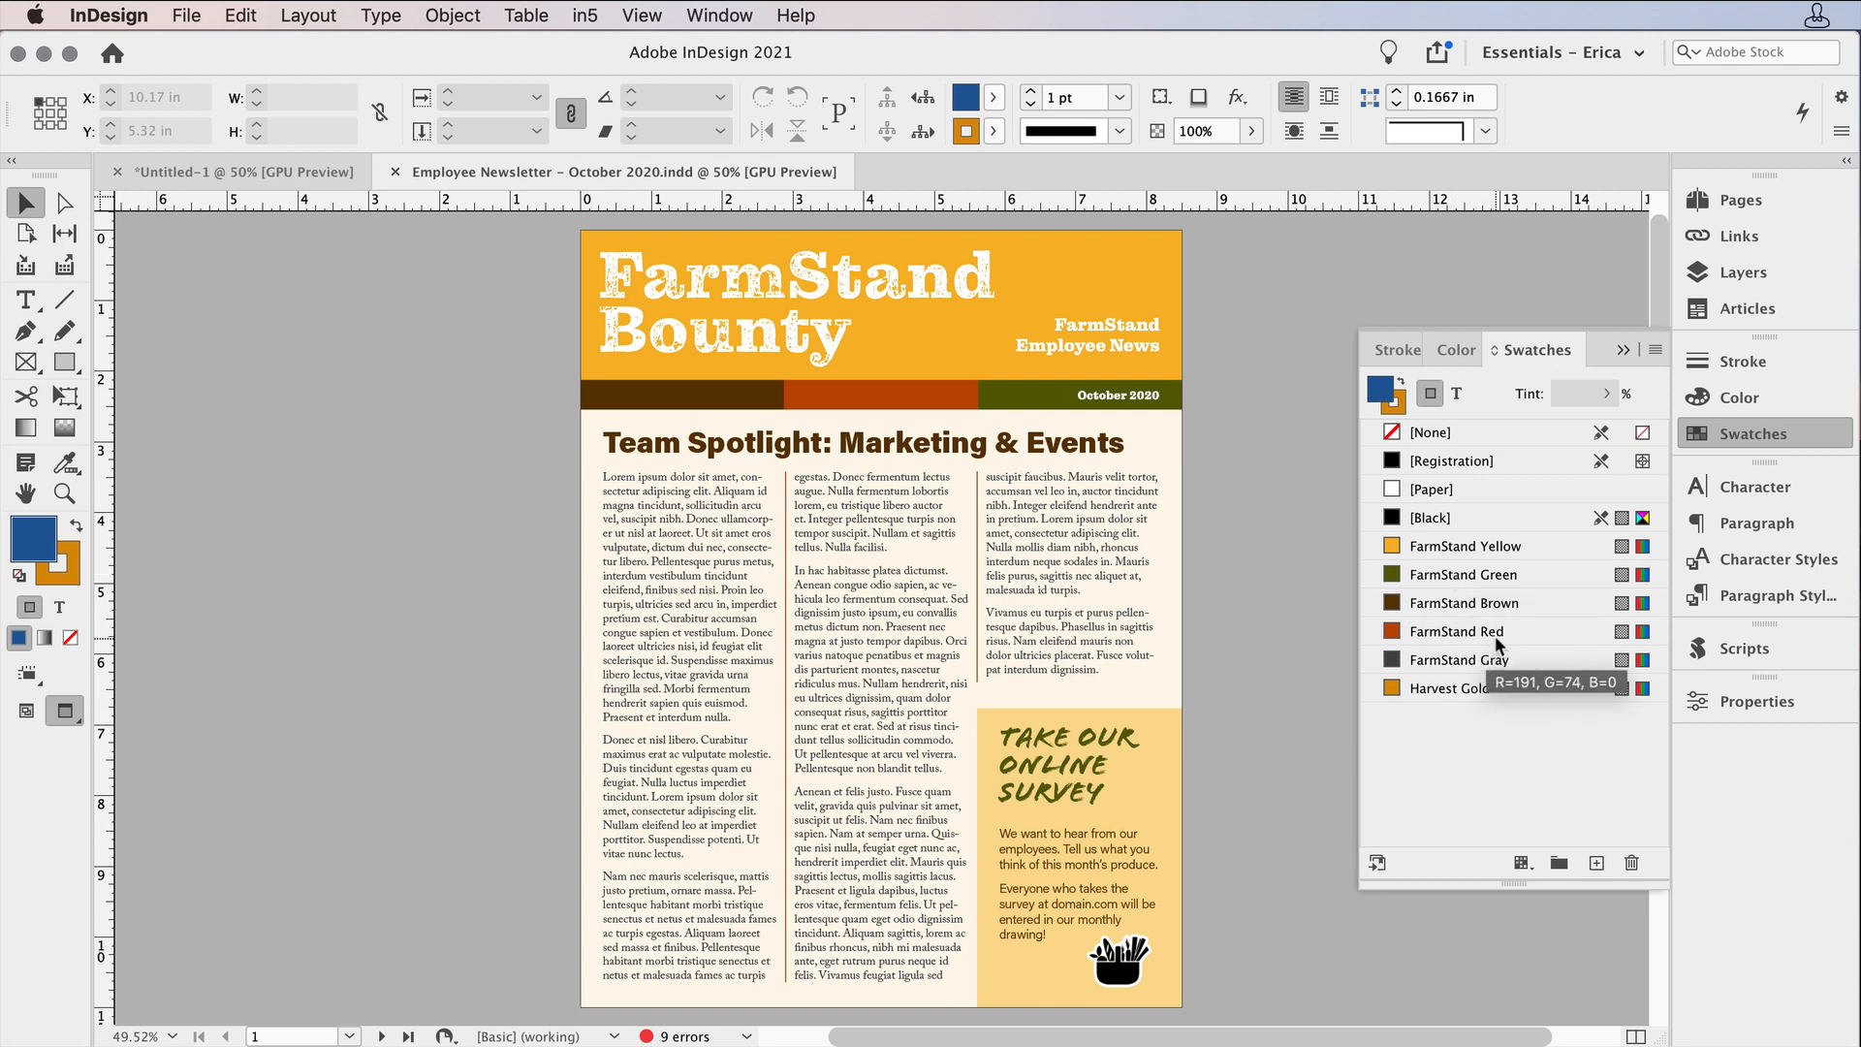
Step: Save the newsletter's FarmStand Yellow, Green and Red swatches to the Desktop as Employee Newsletter - October 2020.ase
click(1506, 573)
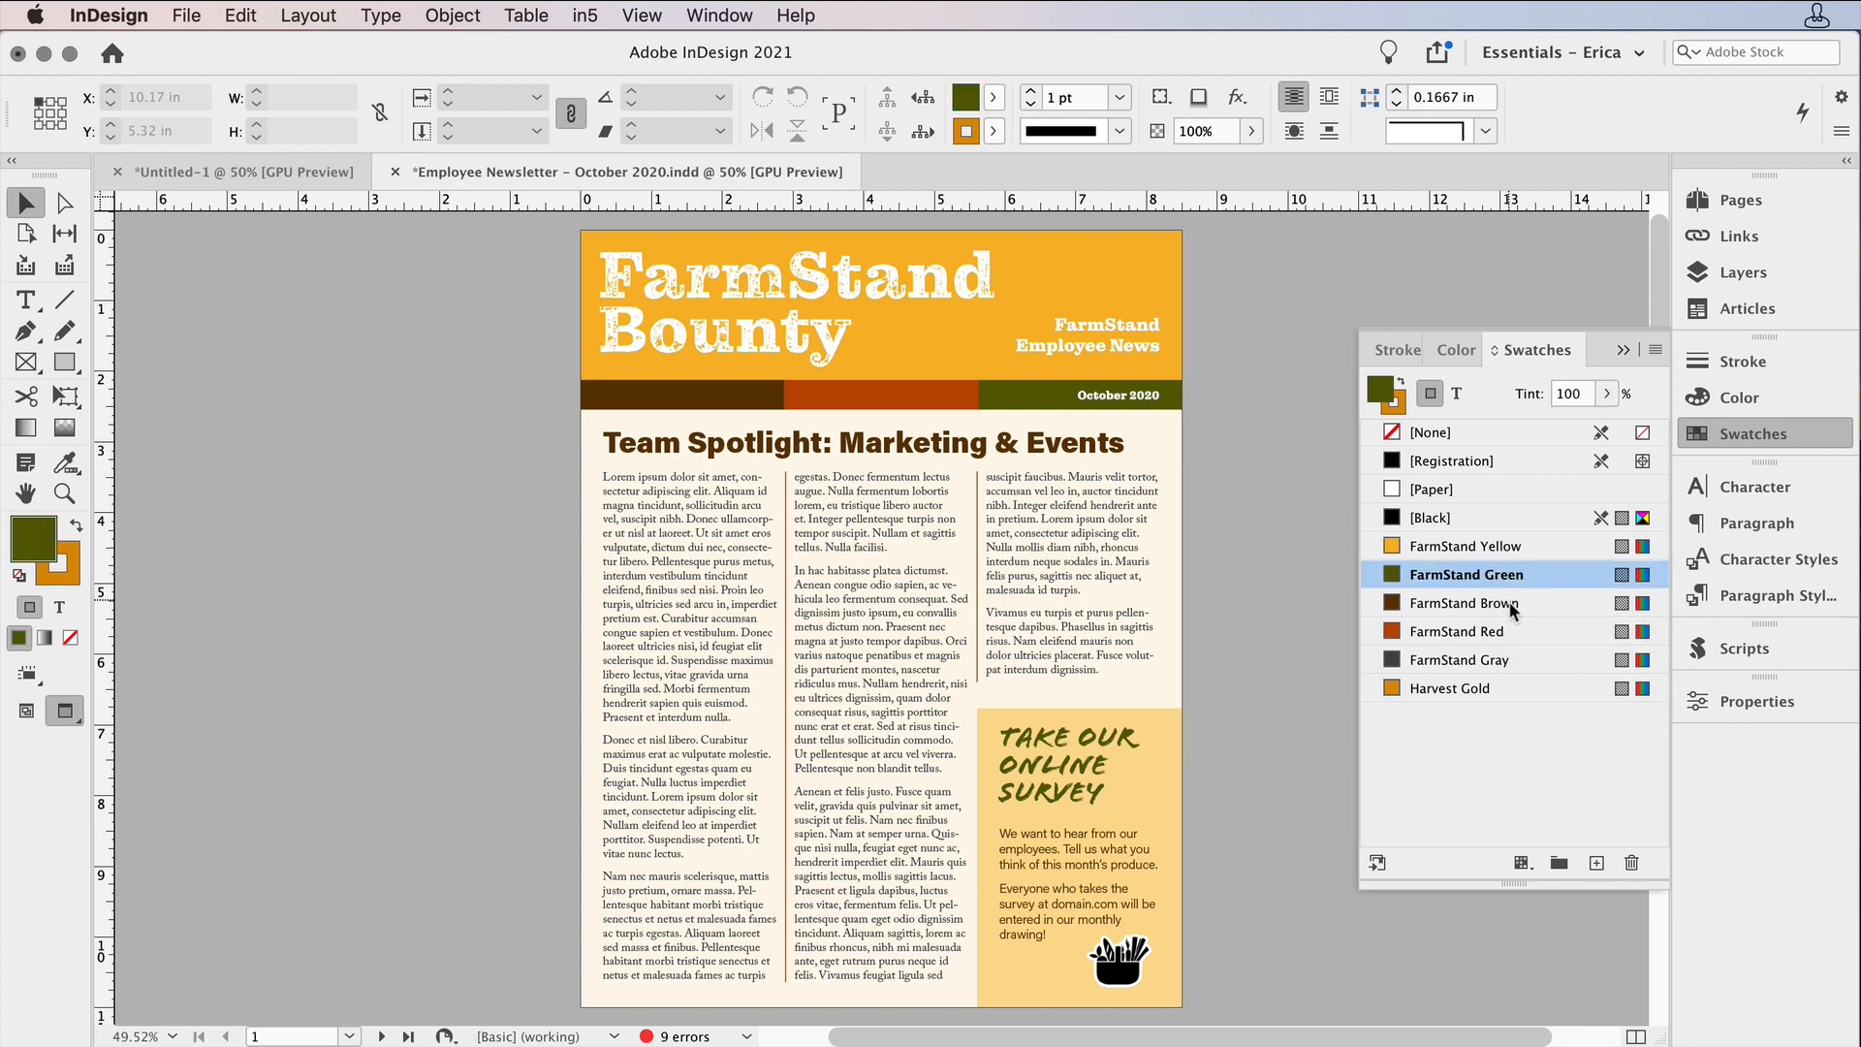
super+click(1512, 630)
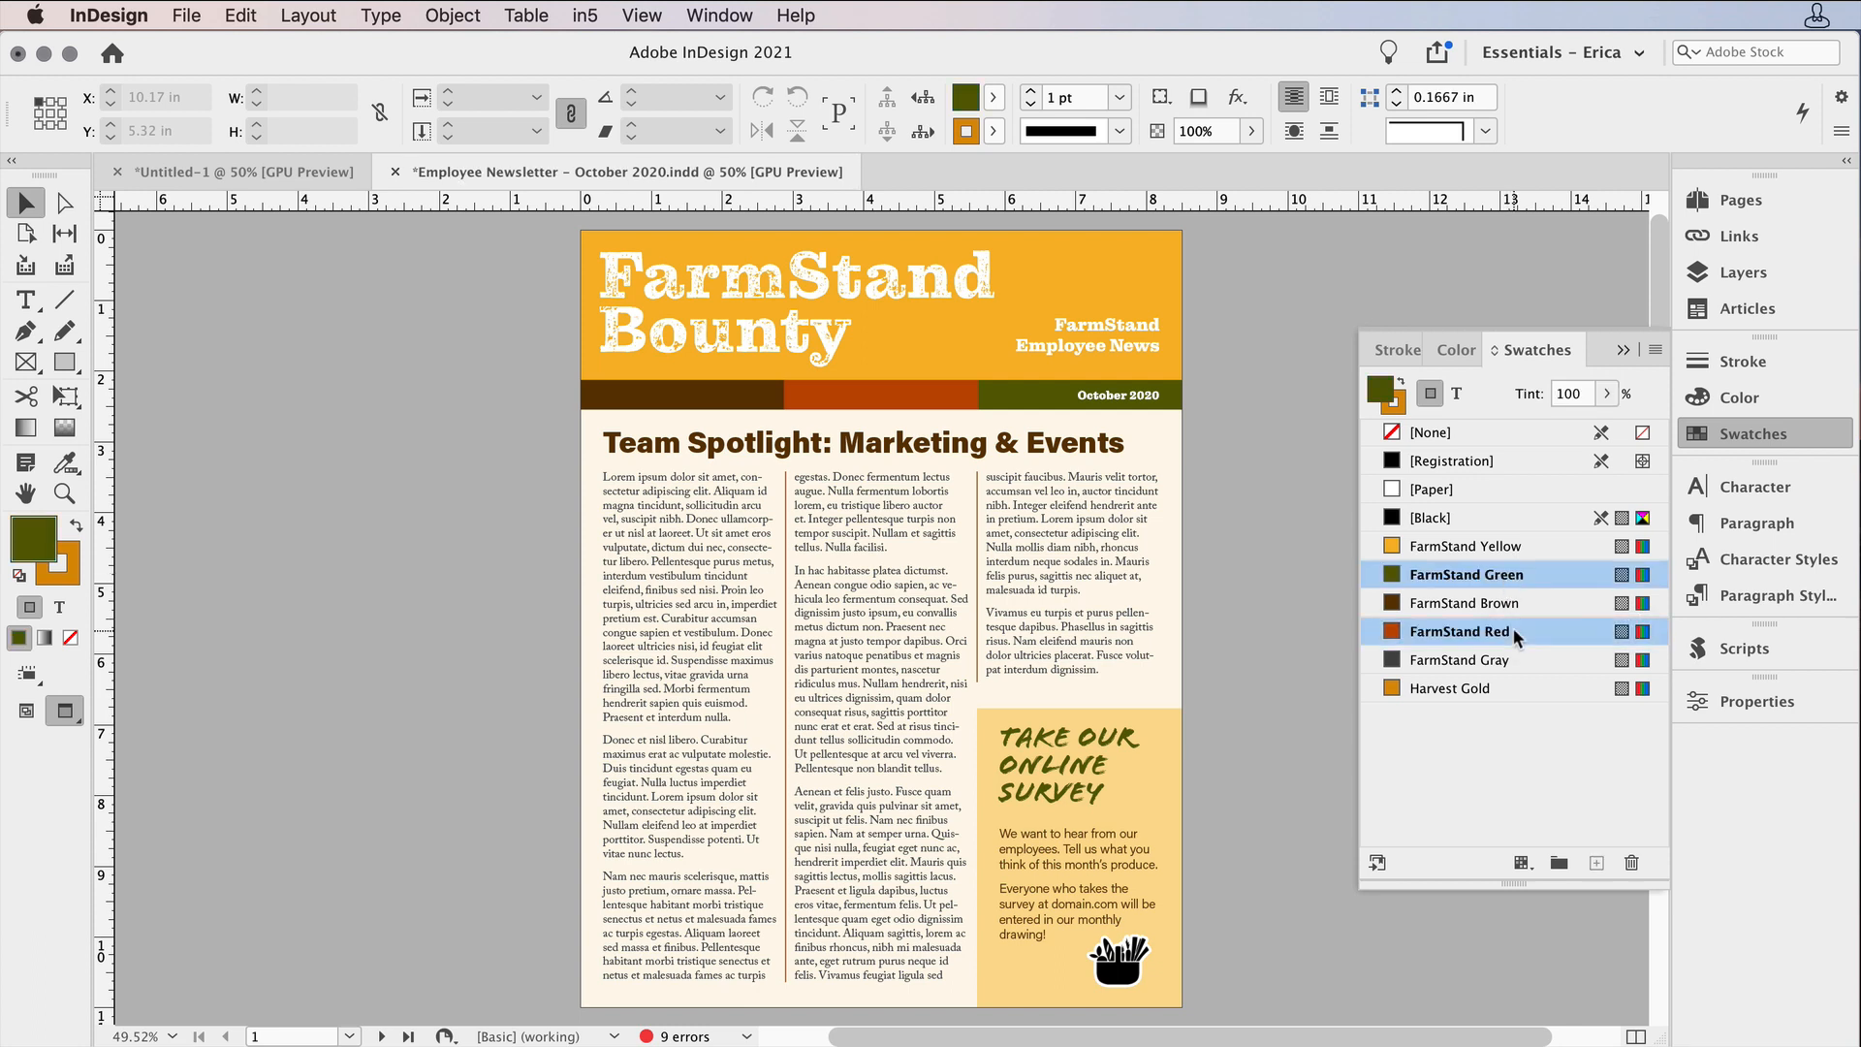
super+click(1491, 548)
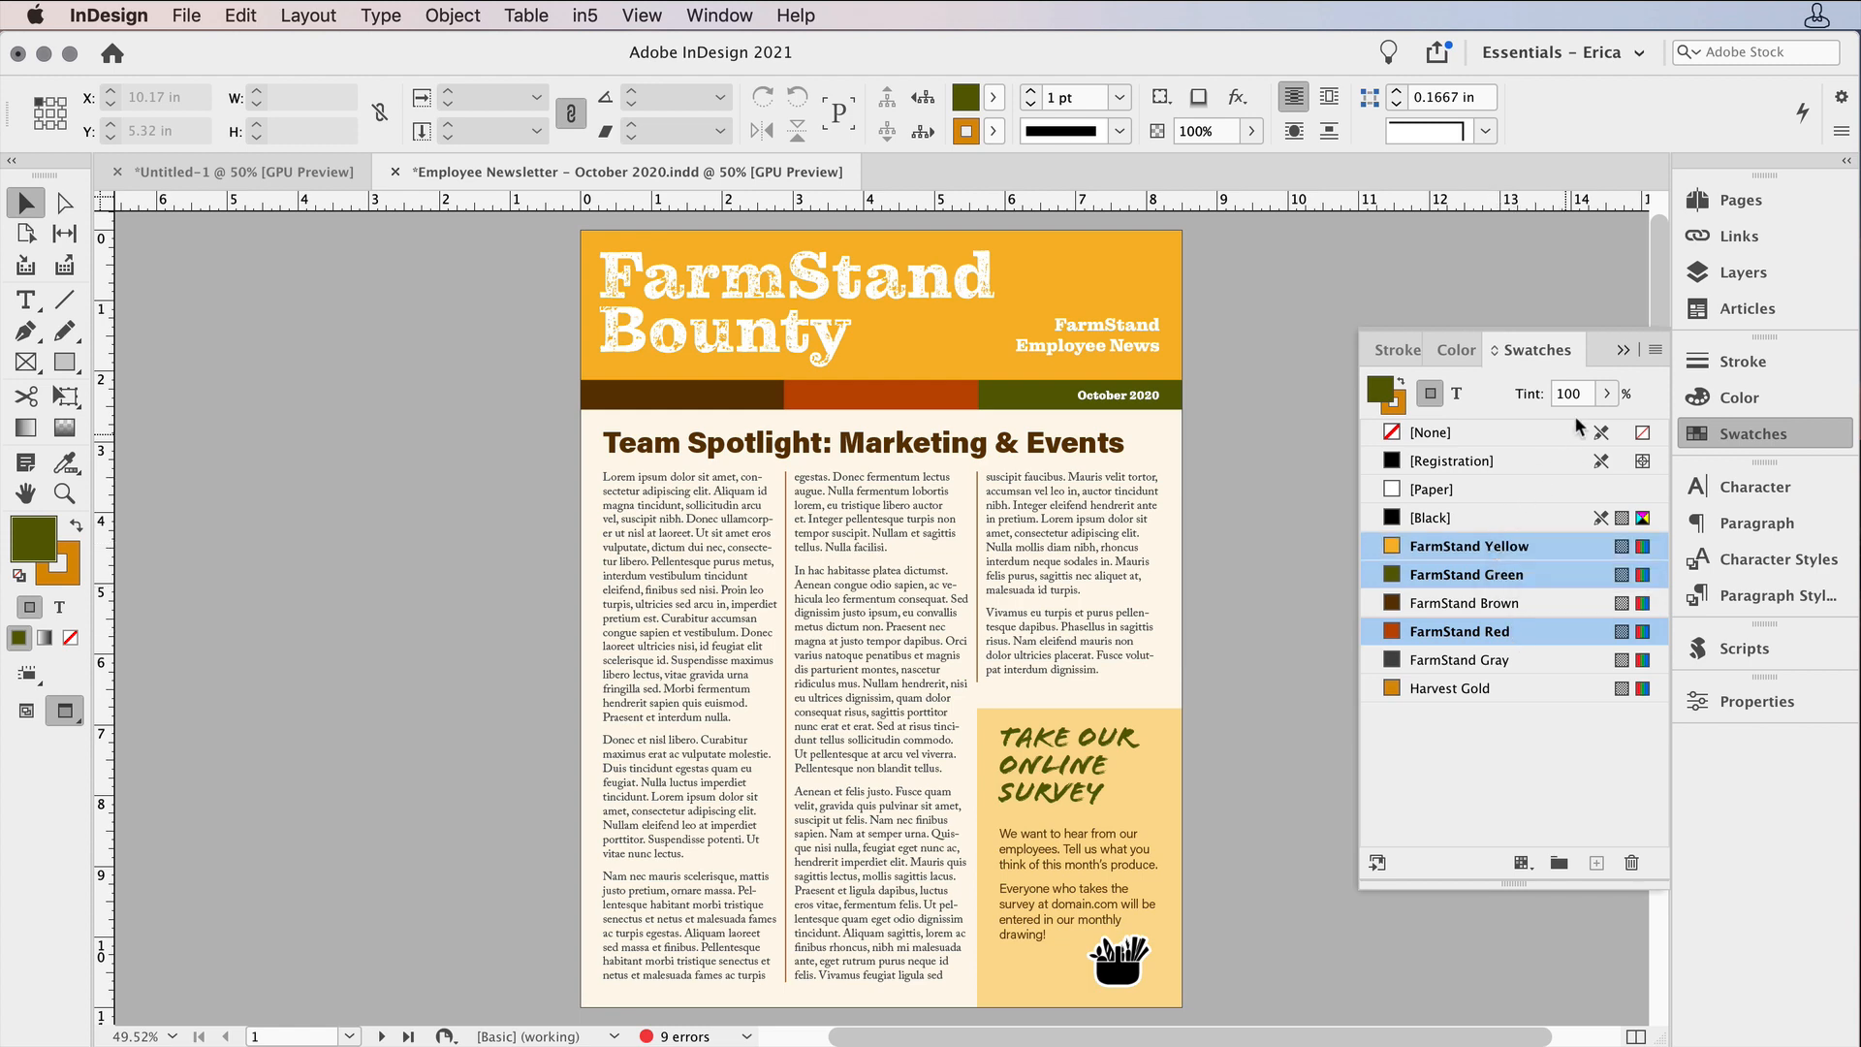
click(1653, 351)
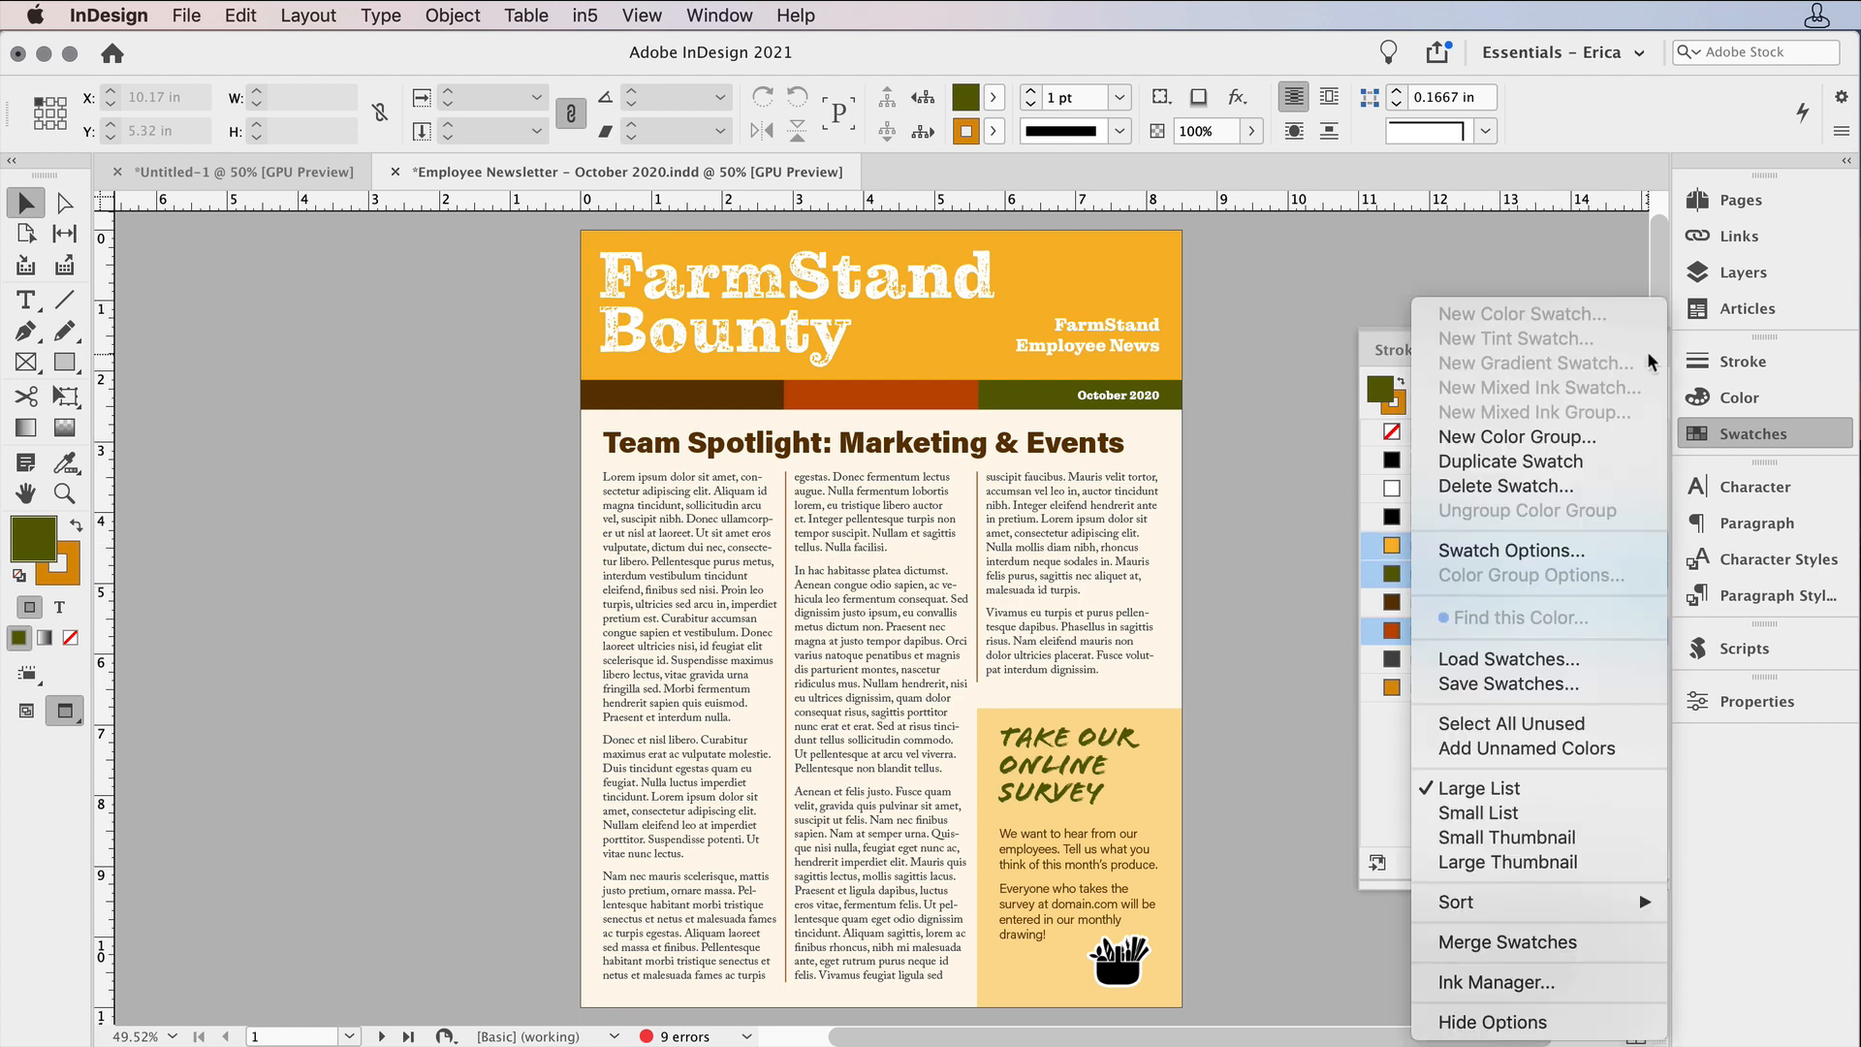
click(1604, 686)
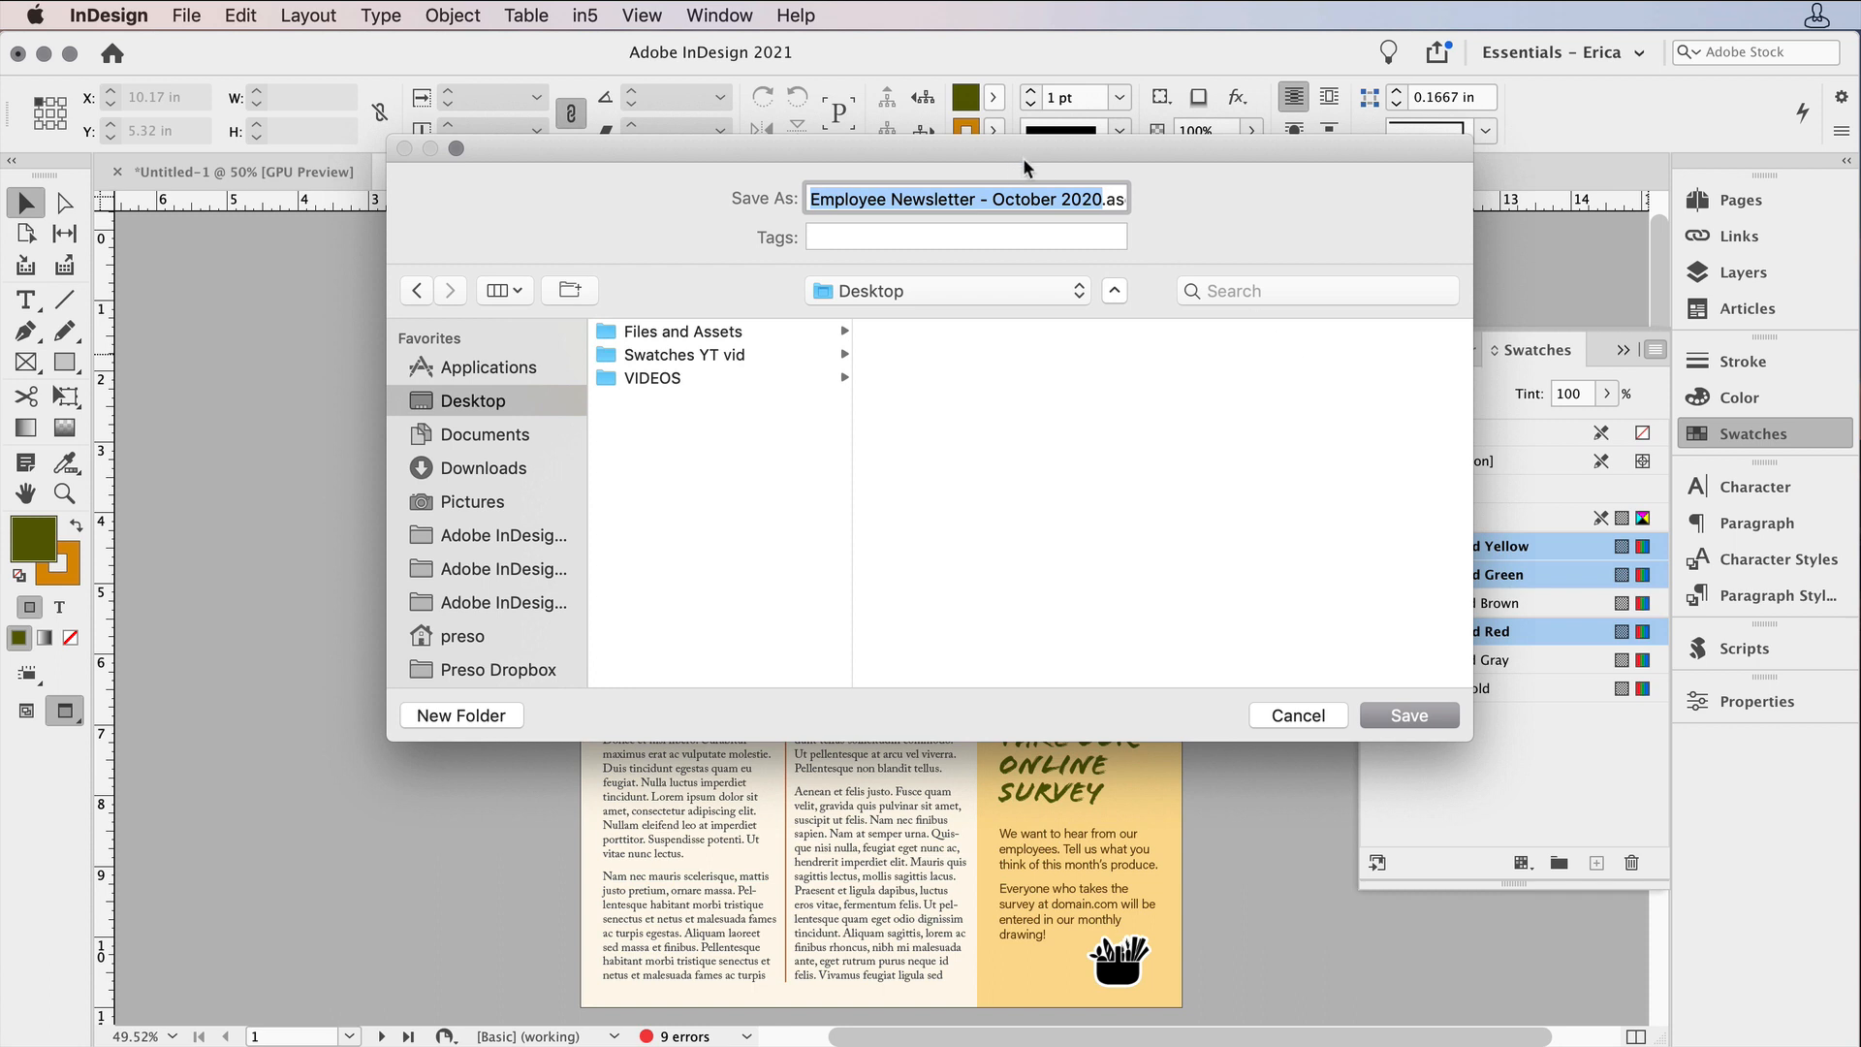
click(1042, 197)
drag(1042, 197, 1159, 212)
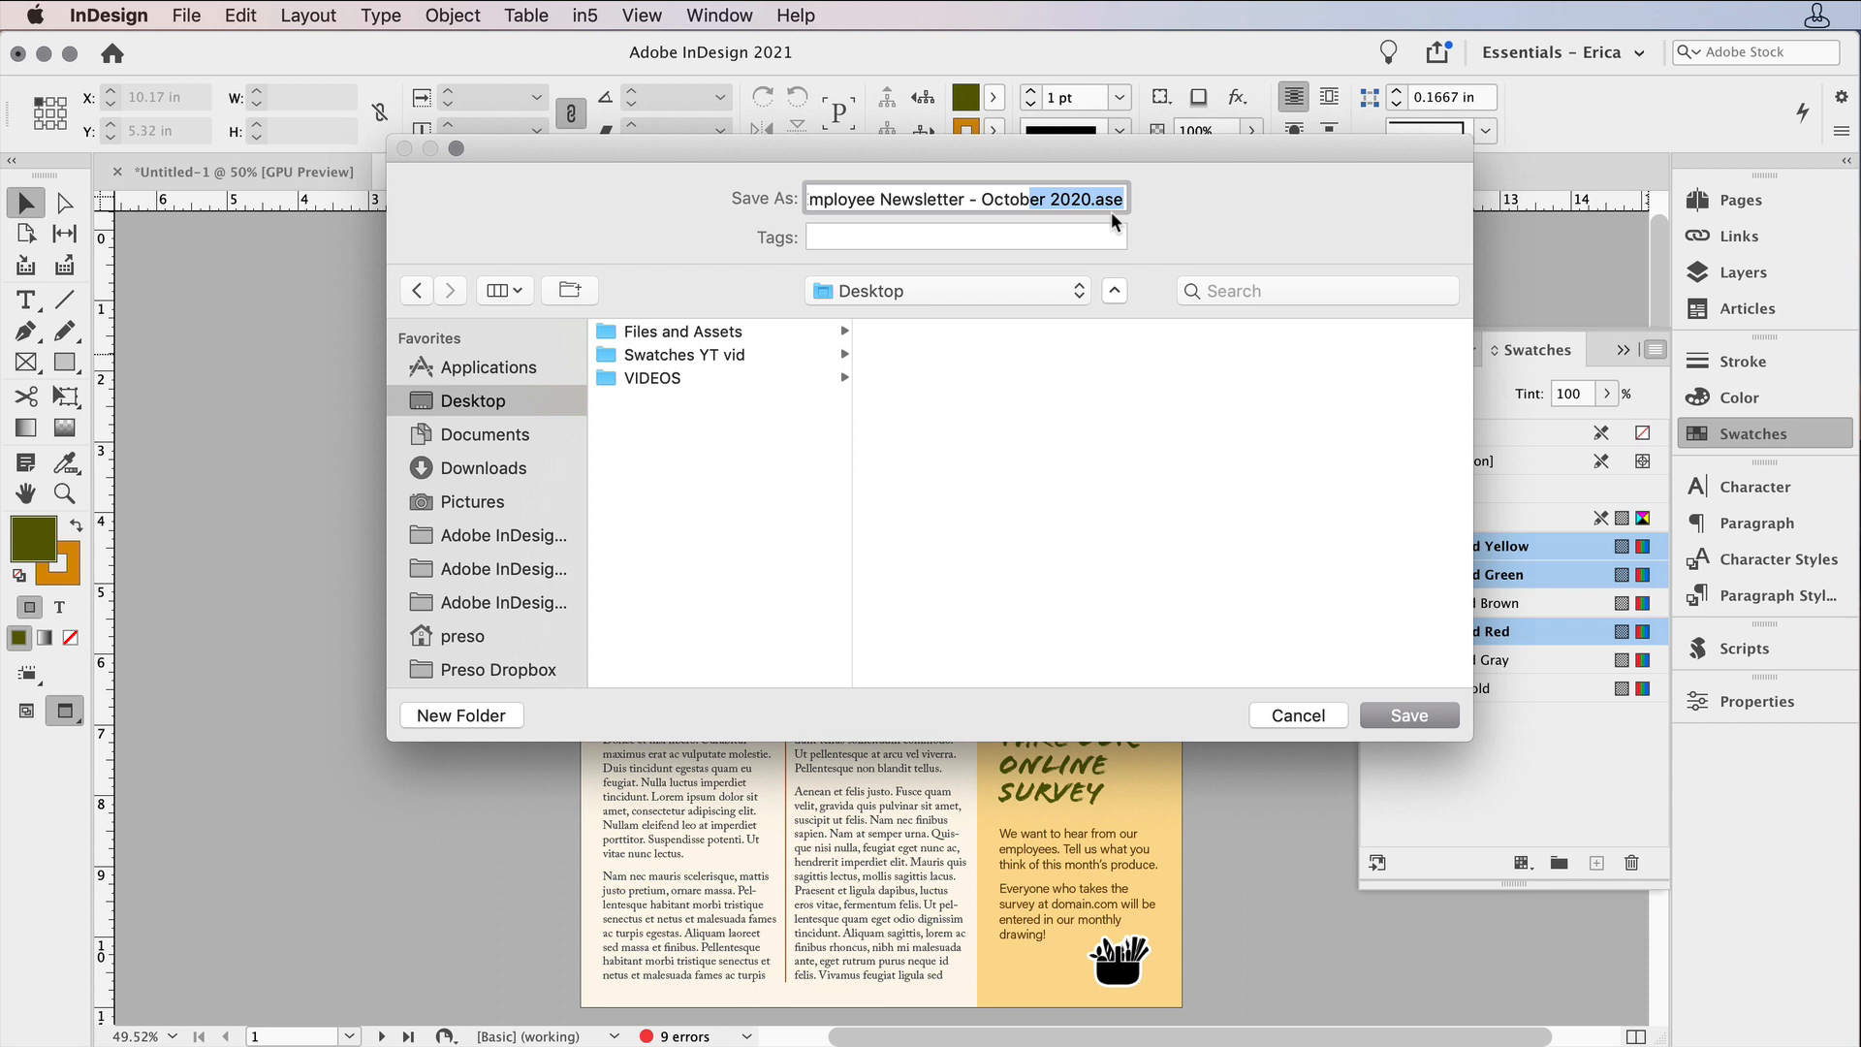
click(1405, 715)
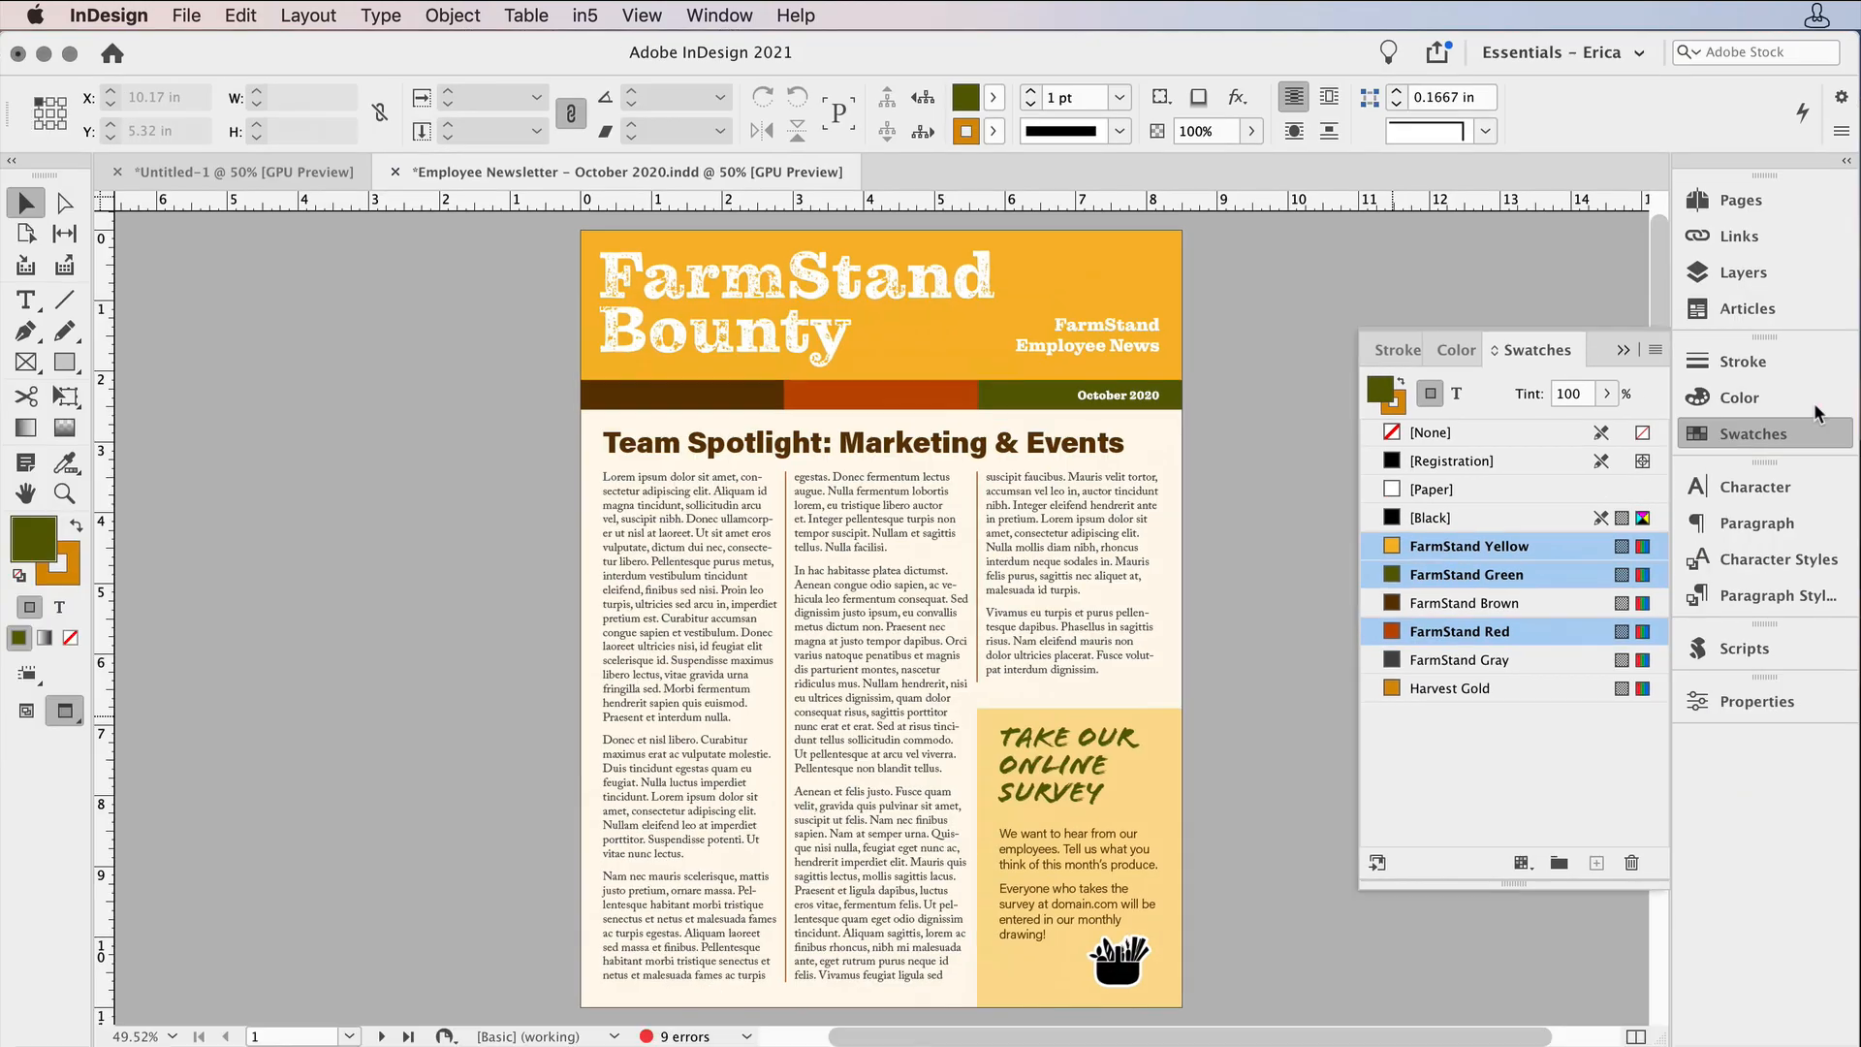
Step: Delete the Avocado, Golden Yellow and Harvest Gold swatches from the Untitled-1 document
click(257, 171)
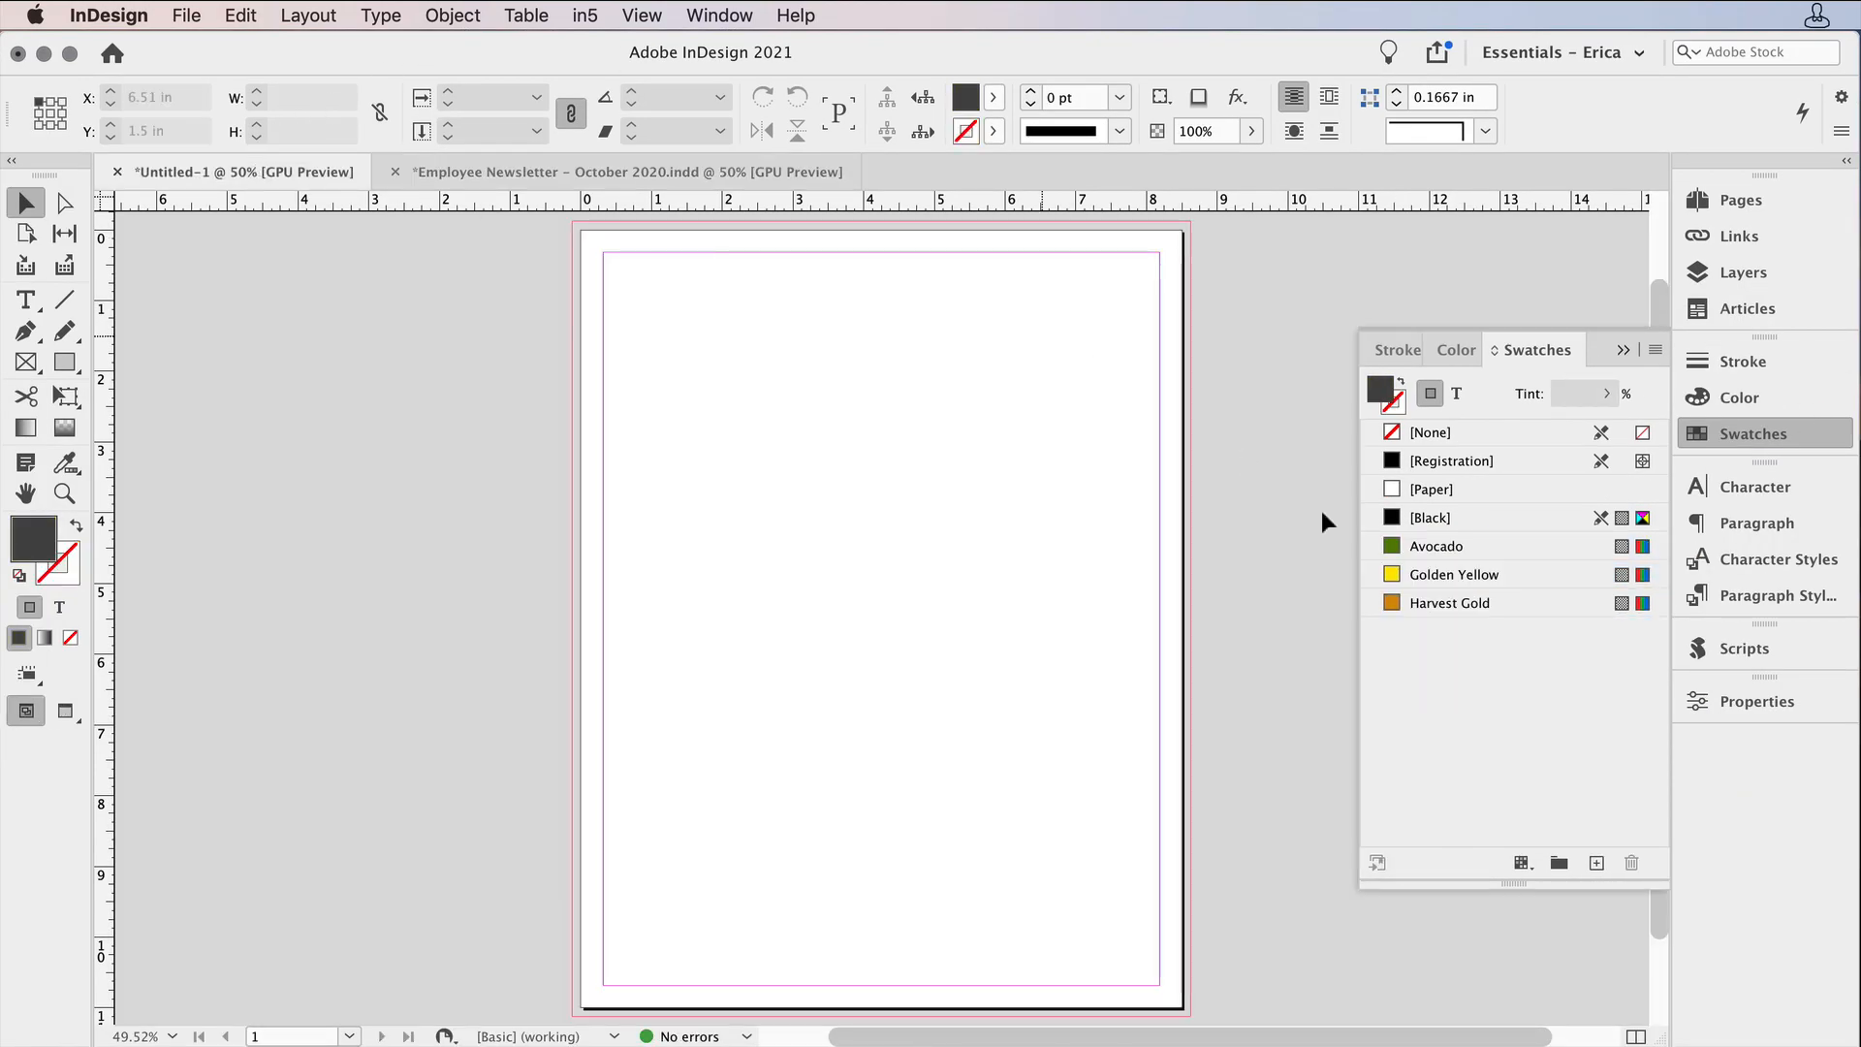
click(1463, 544)
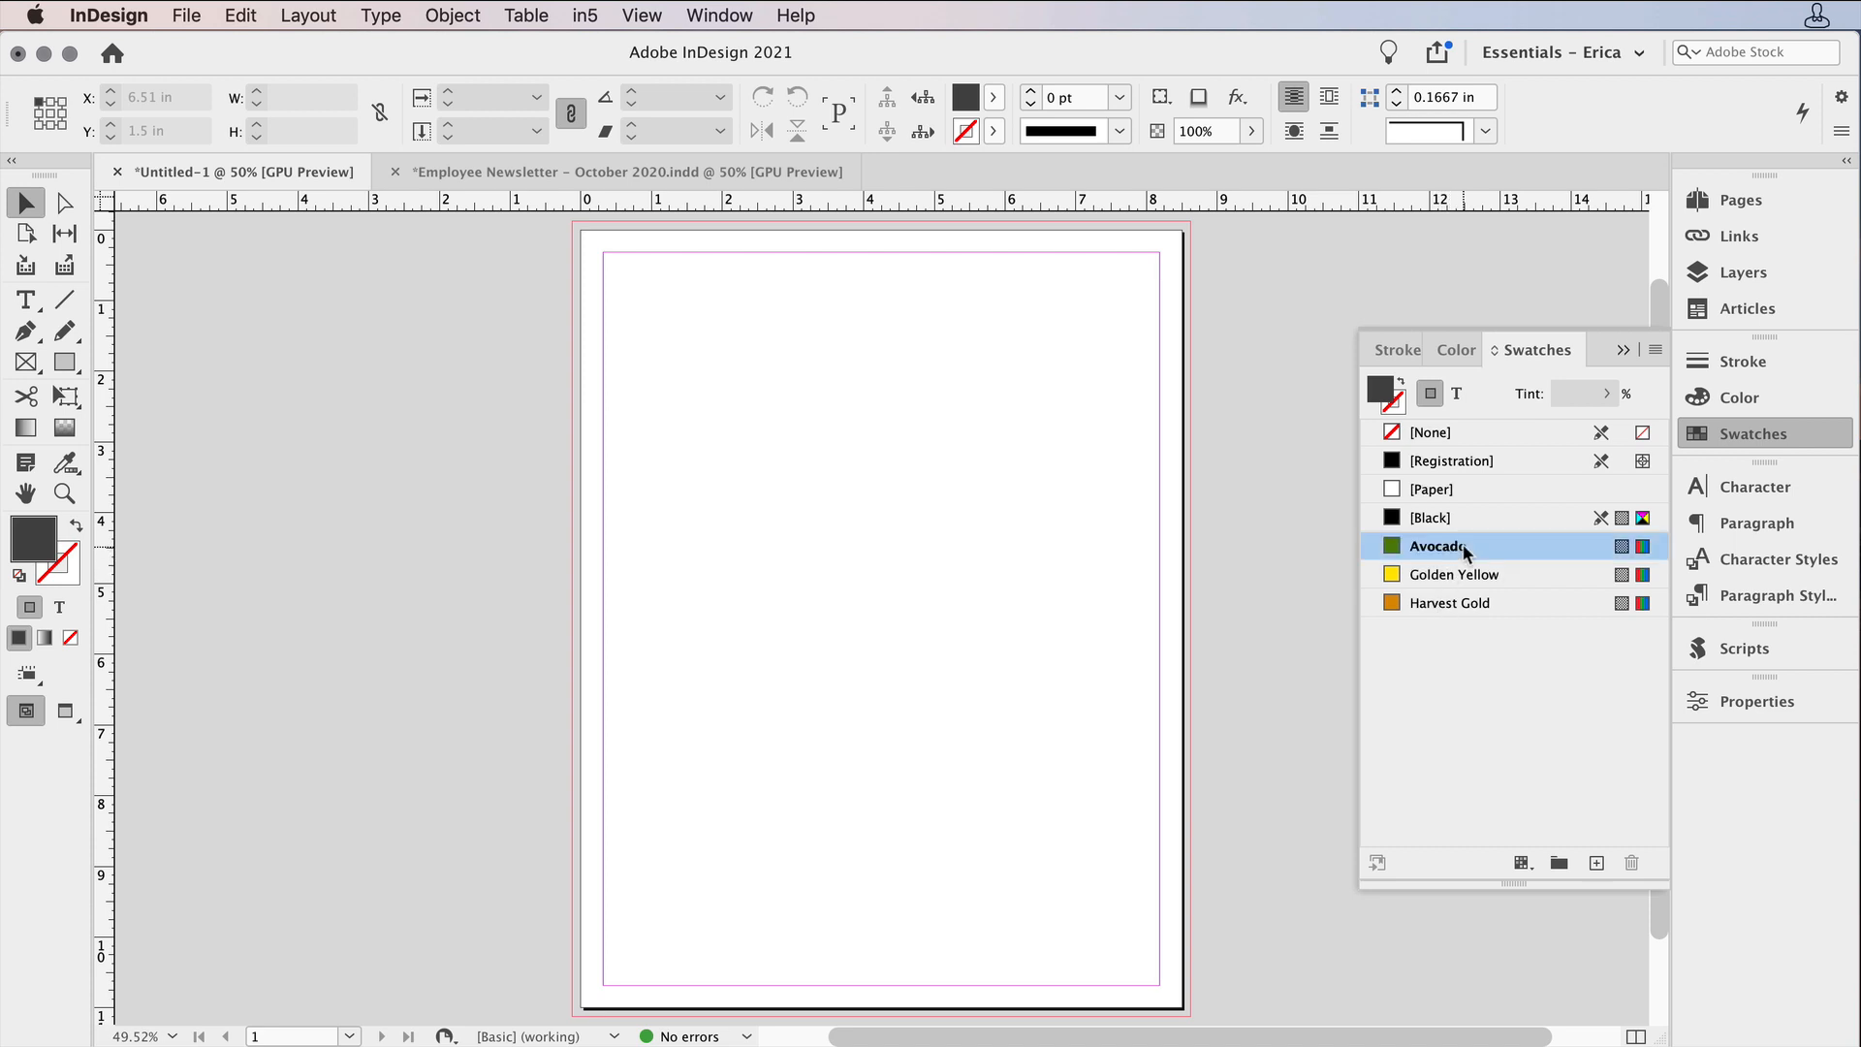
shift+click(1469, 601)
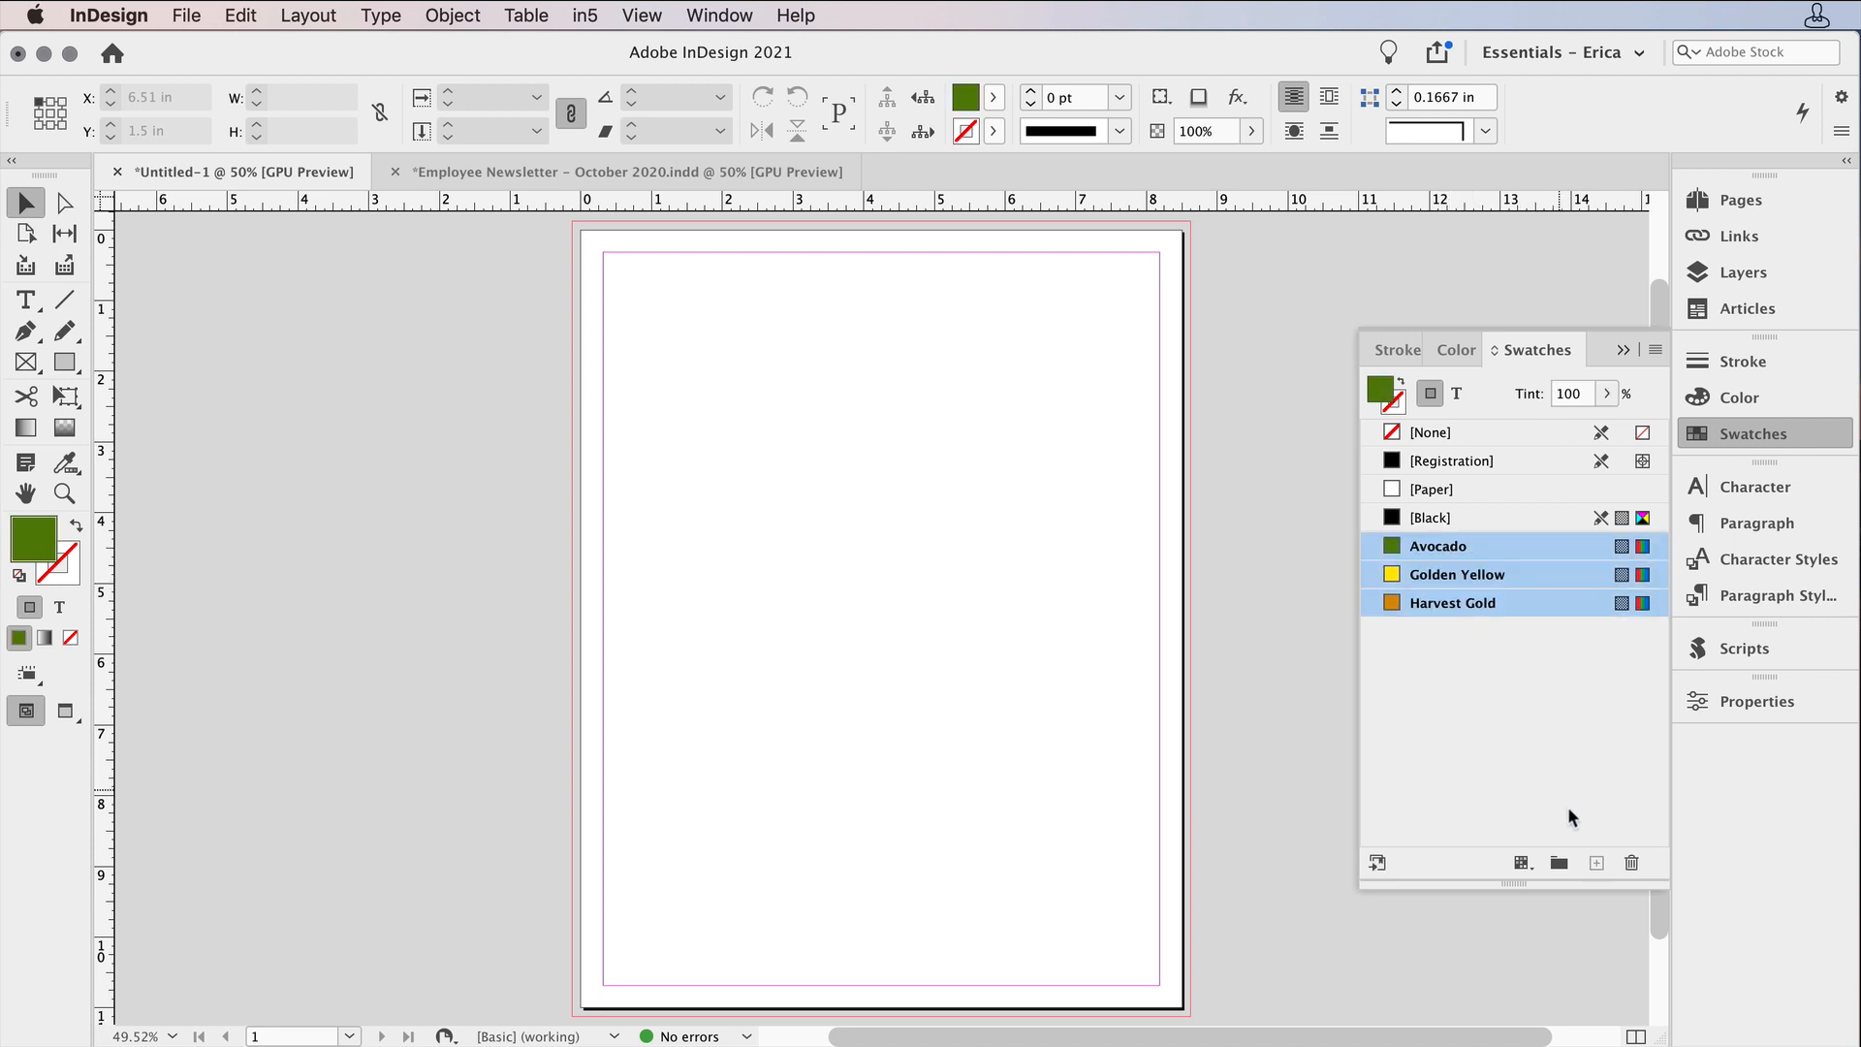
click(1631, 862)
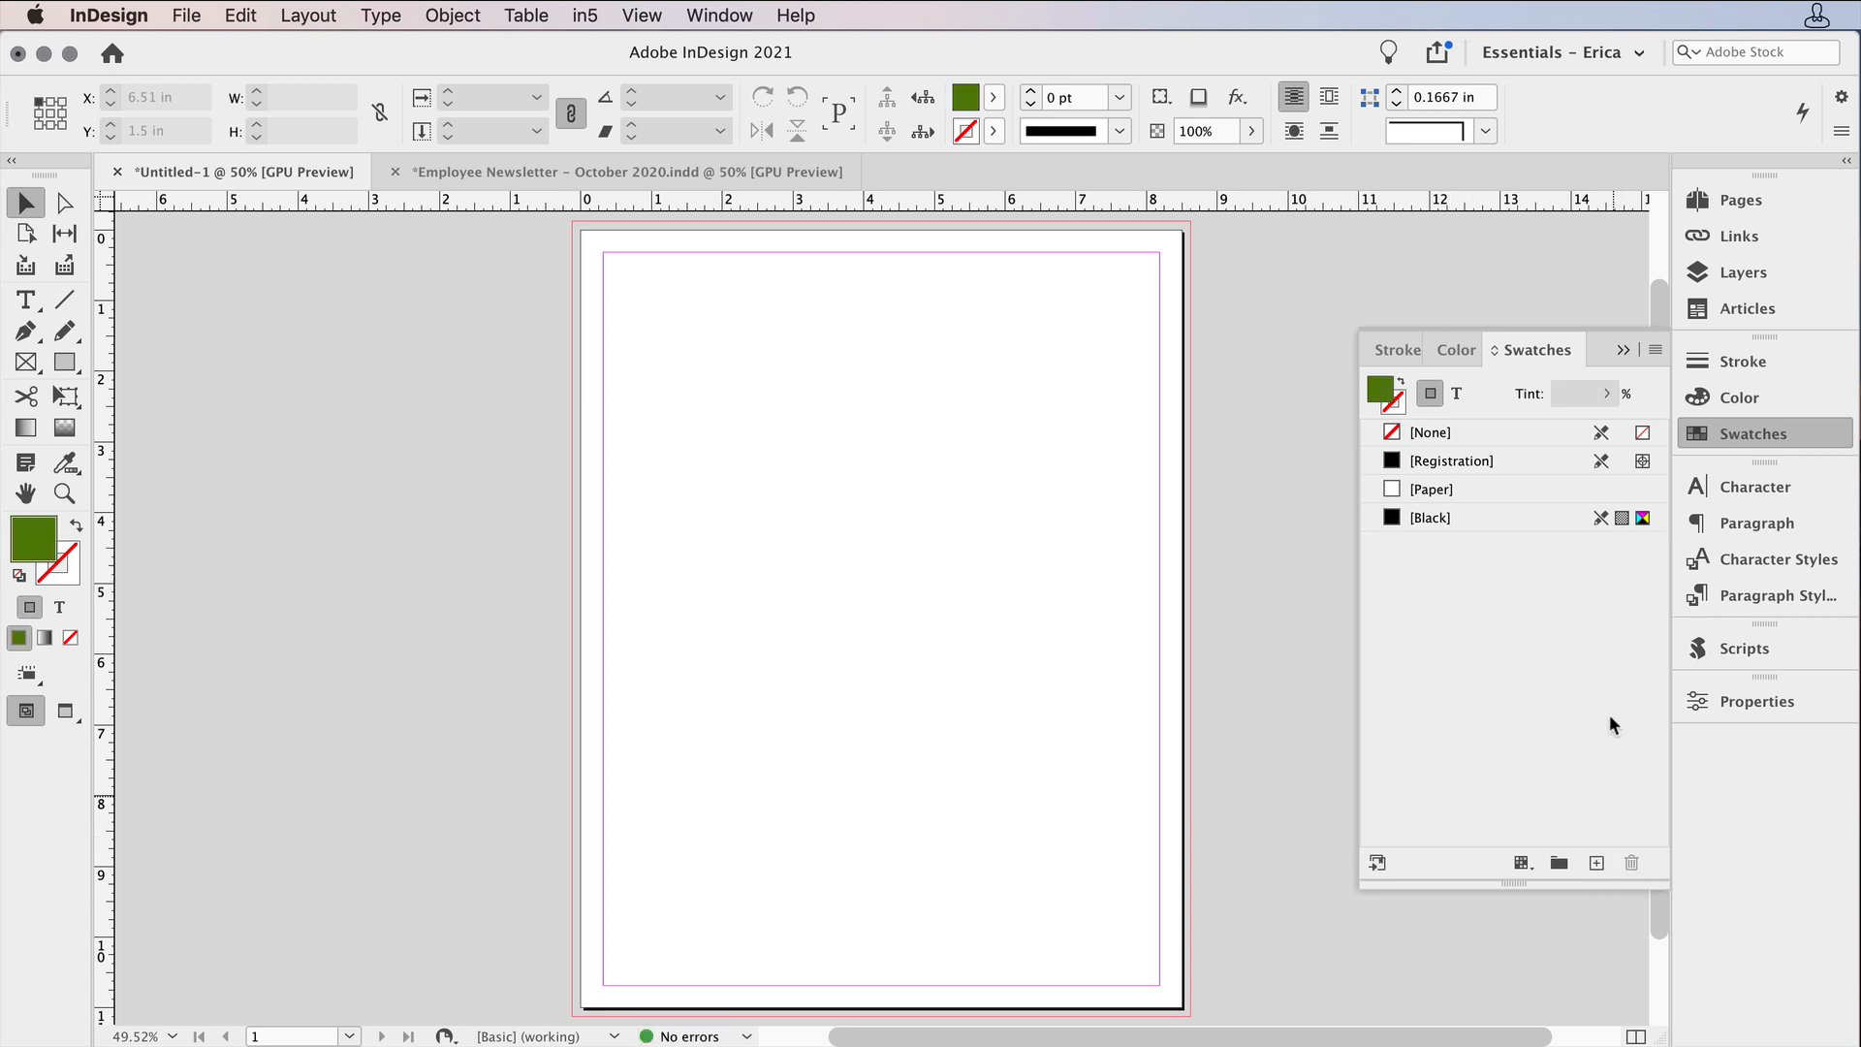
Step: Load swatches into Untitled-1 from Employee Newsletter - October 2020.ase on the Desktop
click(1655, 350)
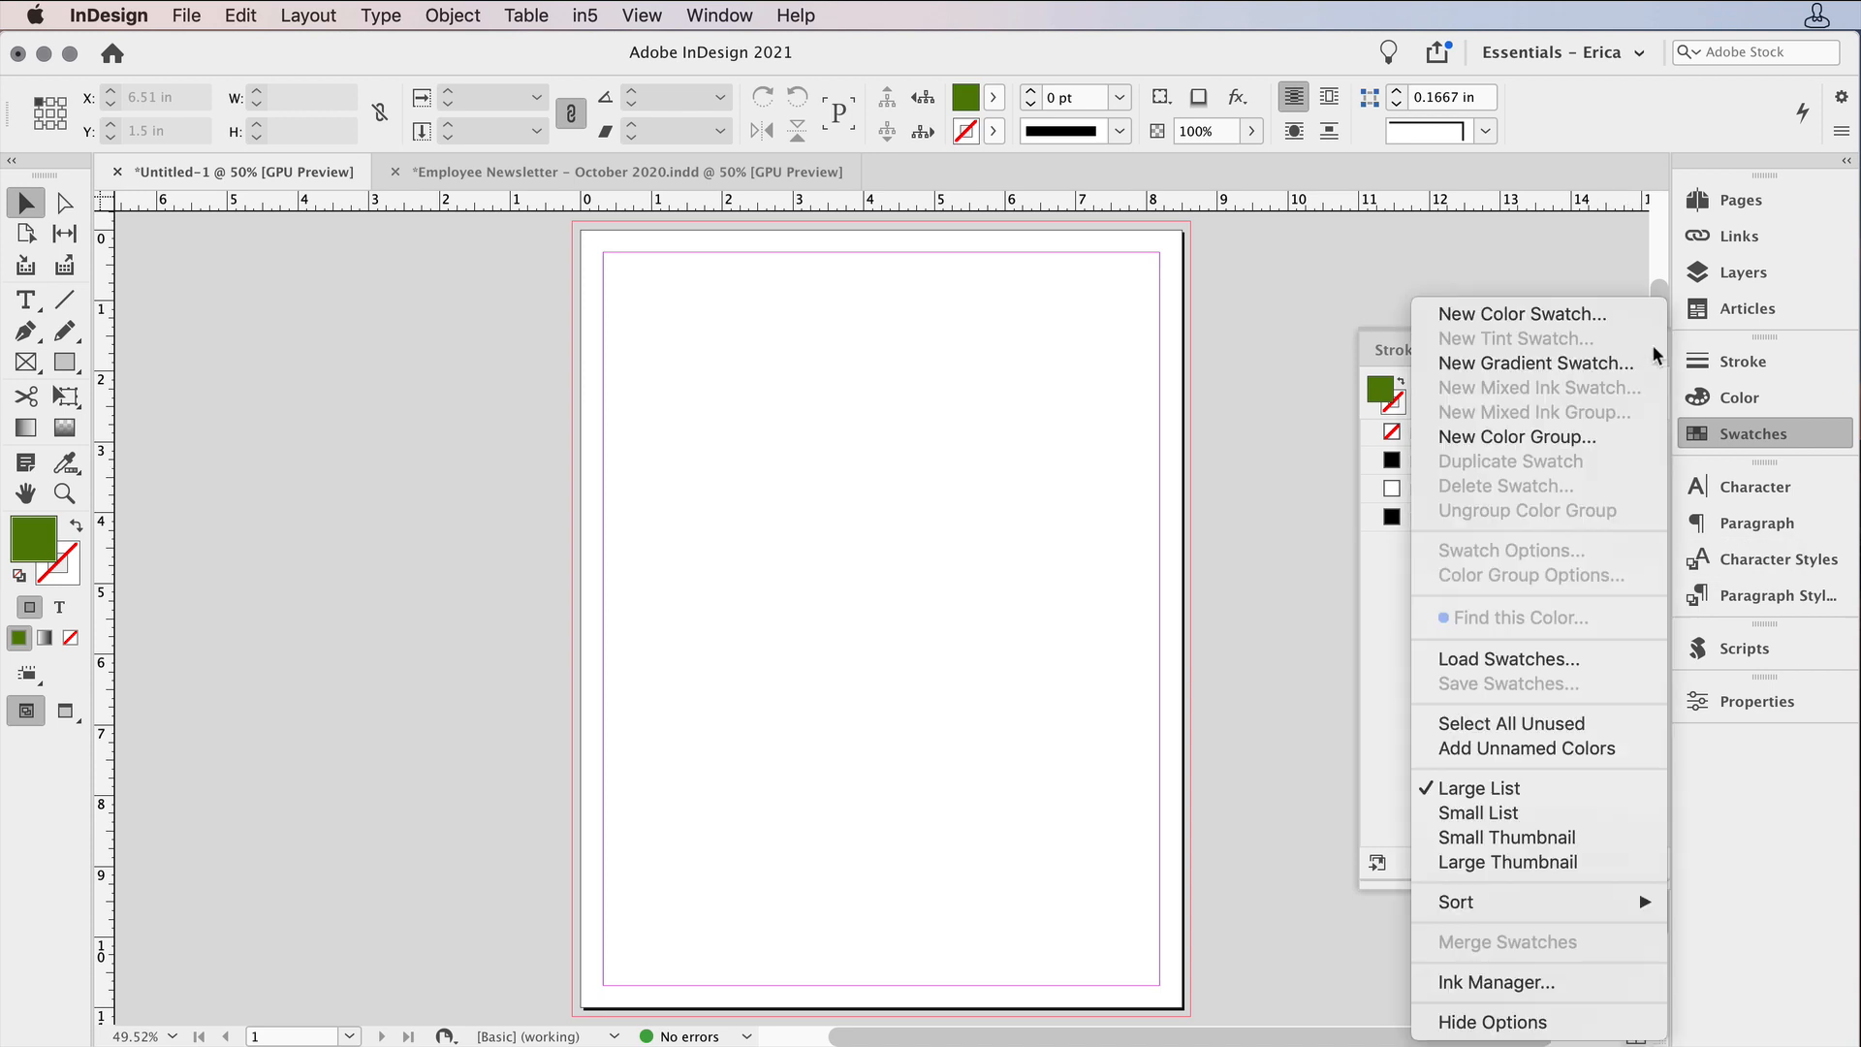
click(1615, 667)
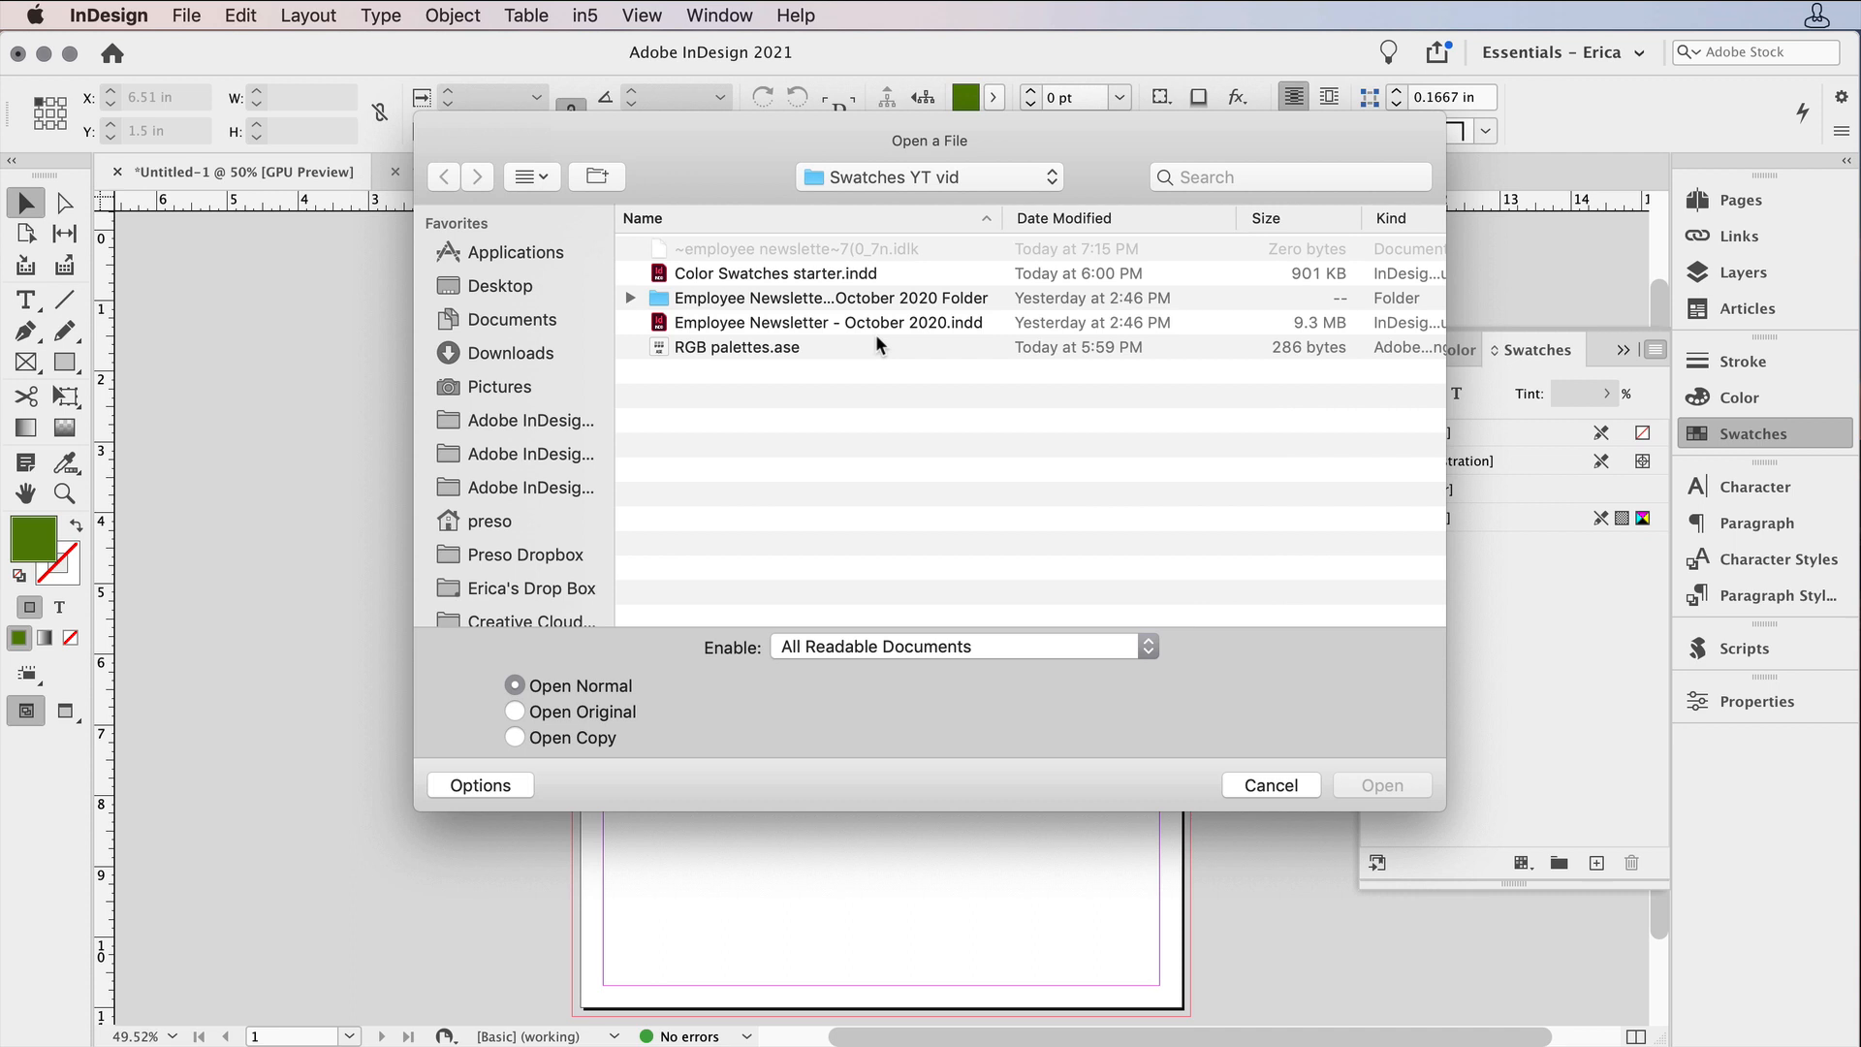
key(super+shift+d)
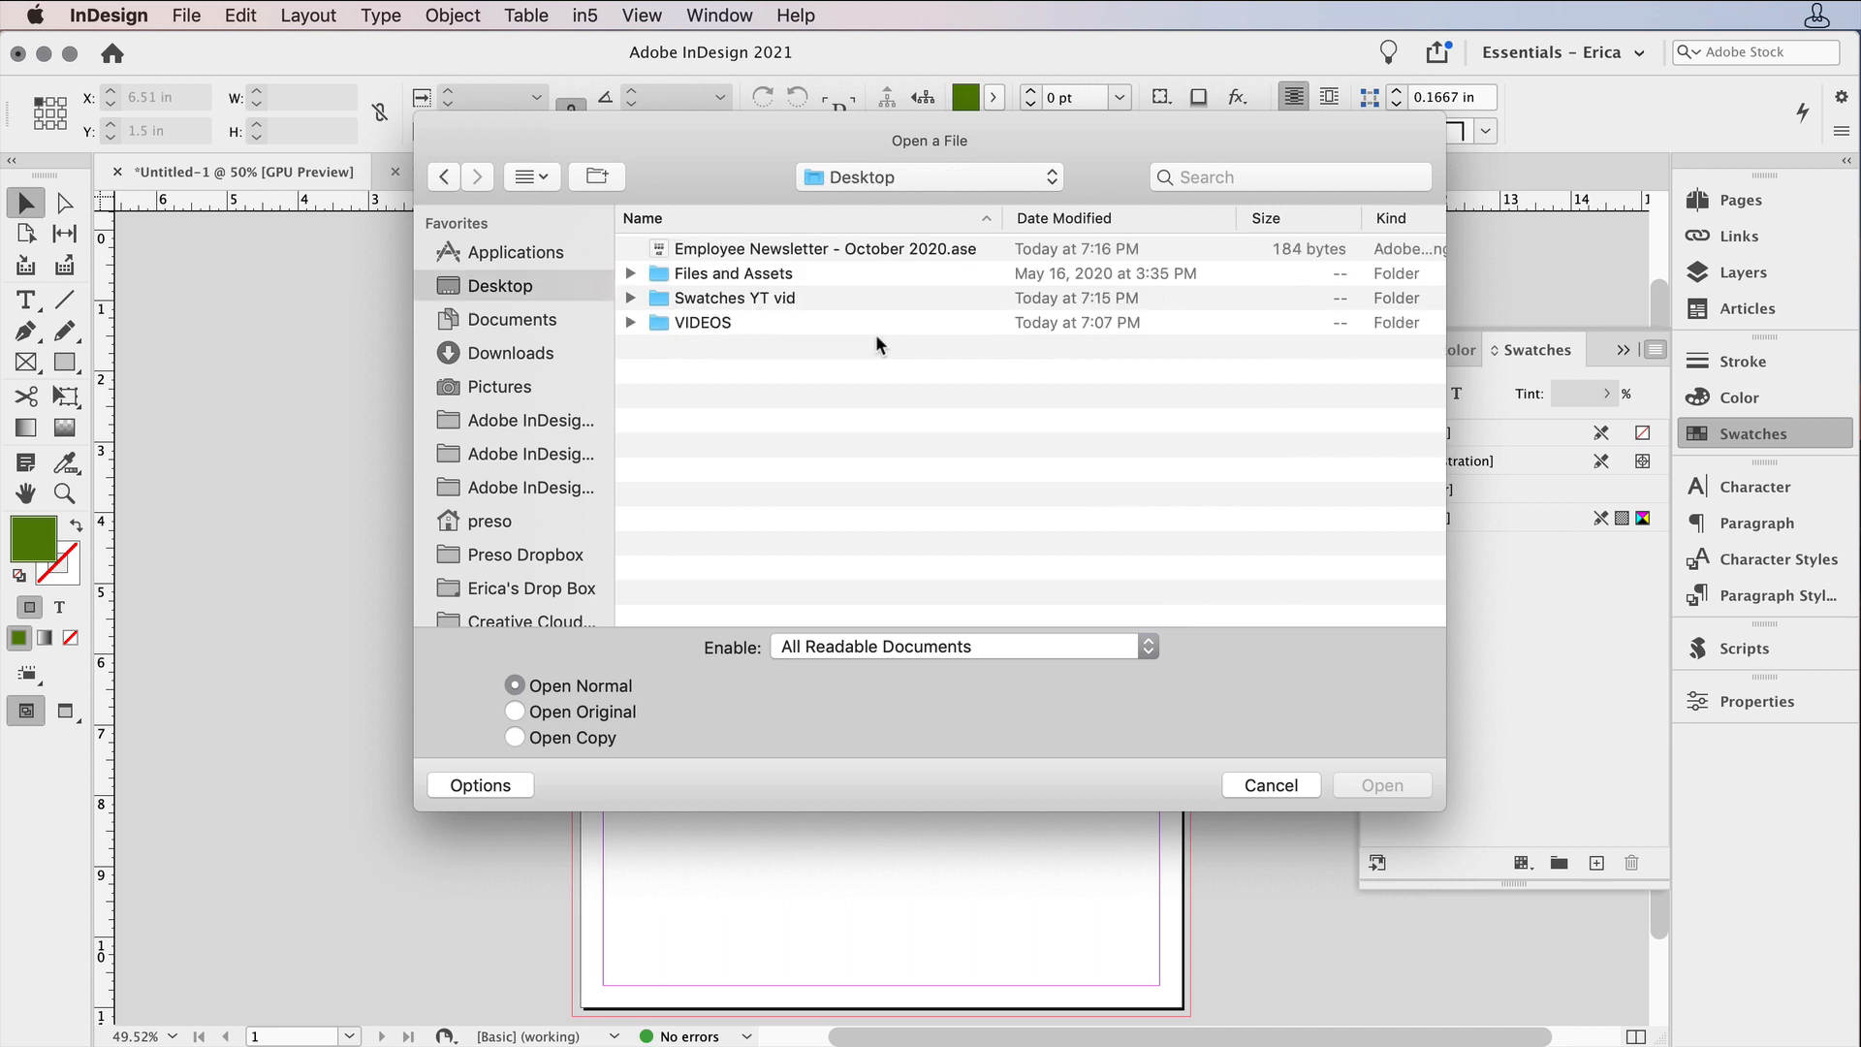
click(766, 254)
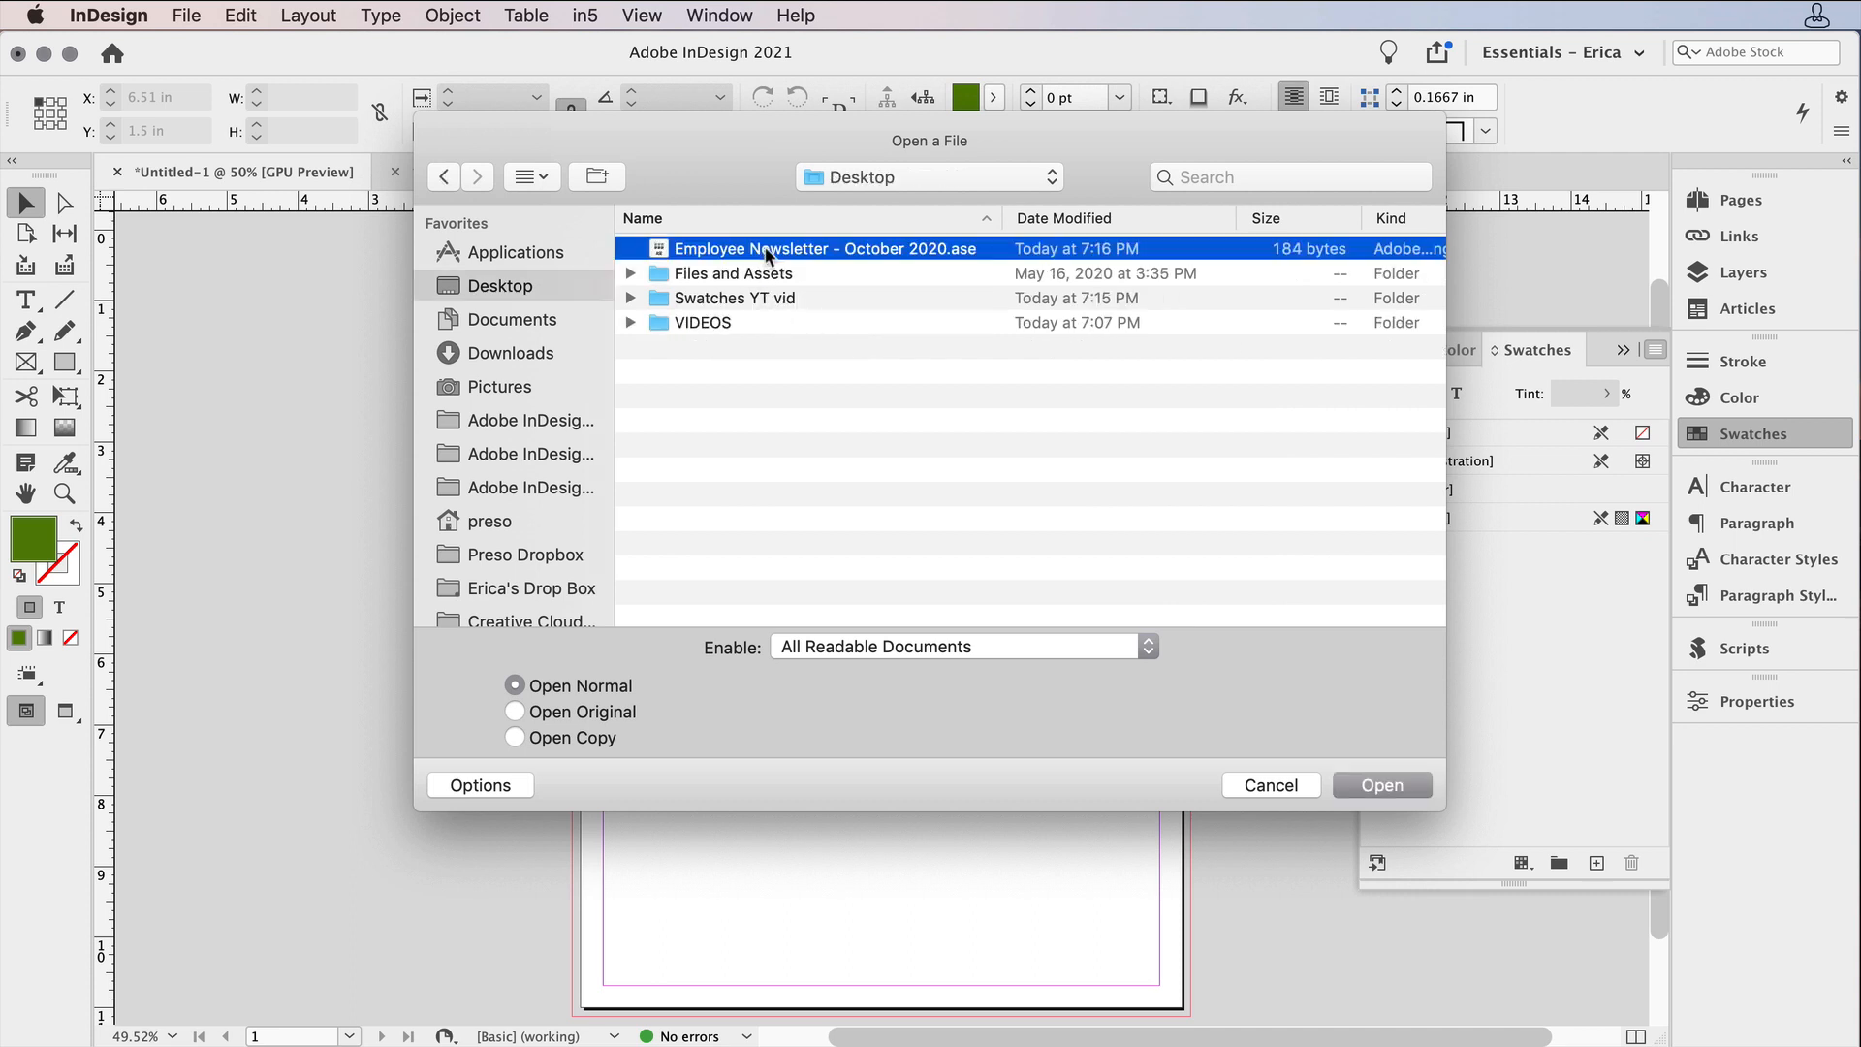
click(1367, 793)
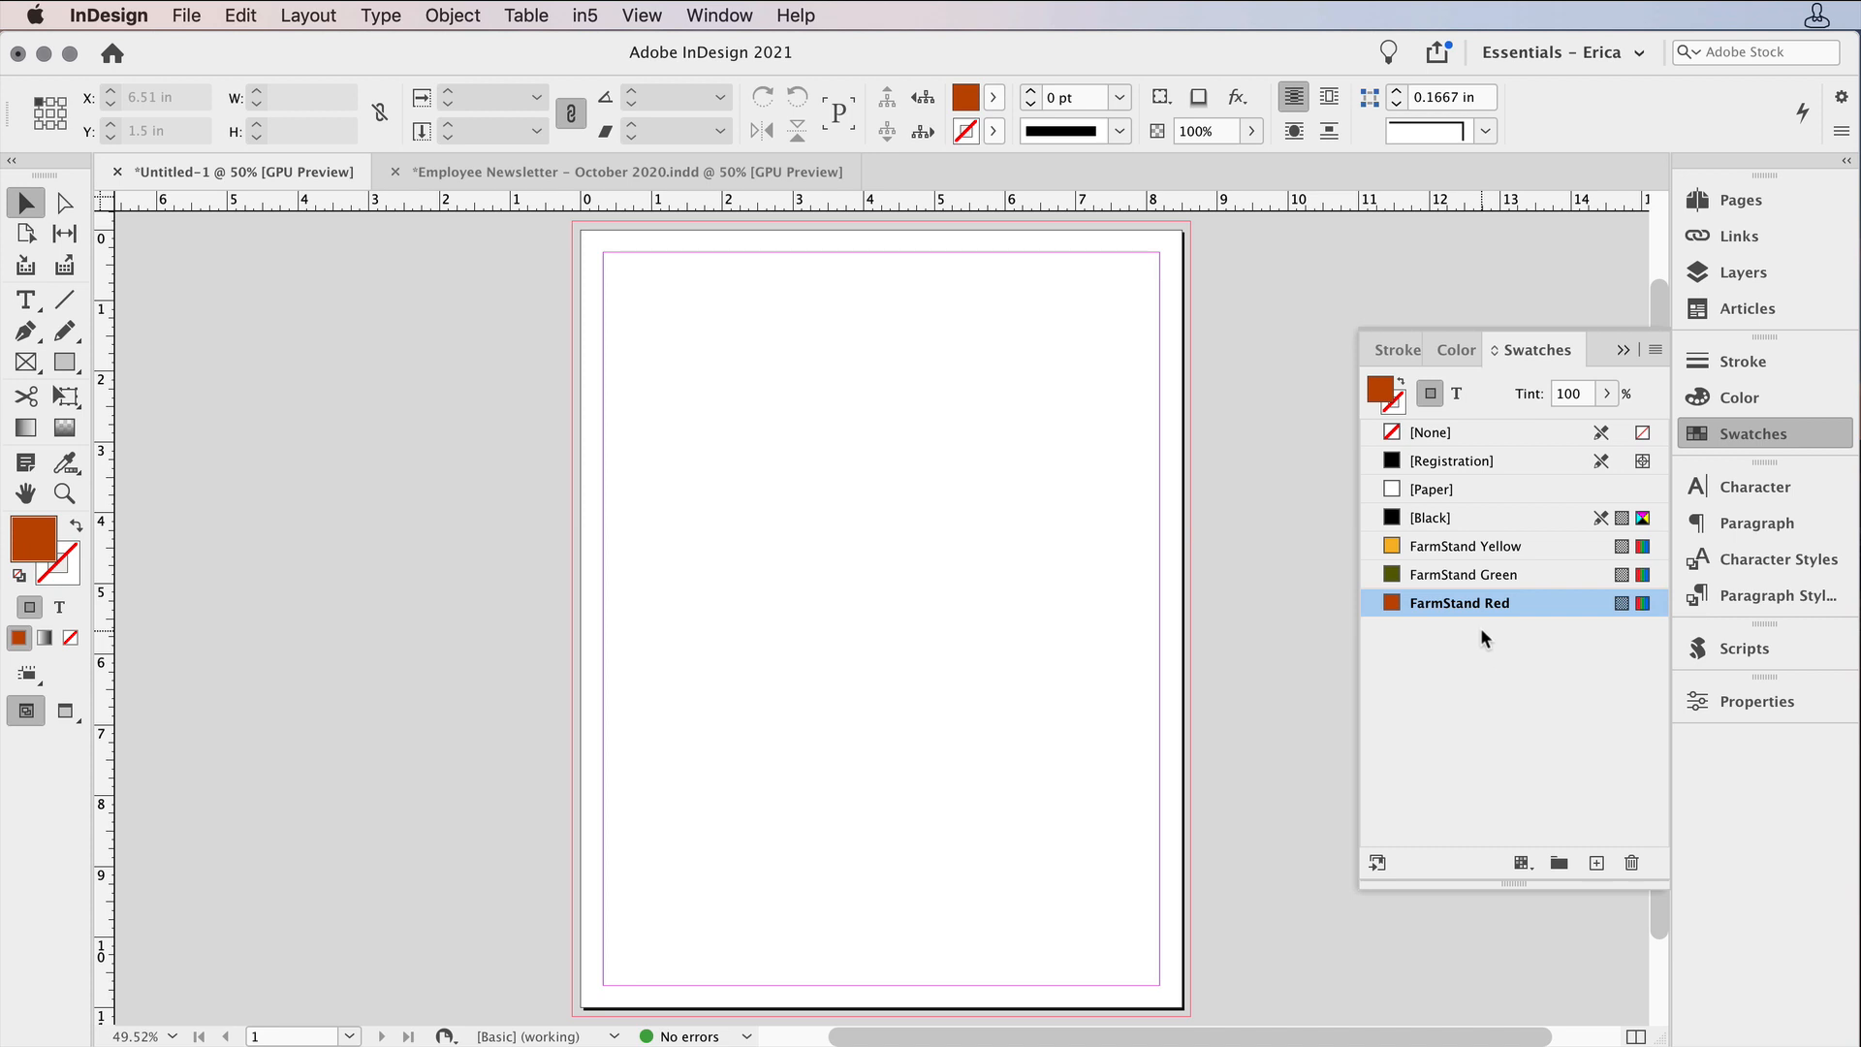
Step: Close the Untitled-1 and Employee Newsletter documents without saving their changes
key(super+w)
key(super+d)
key(super+w)
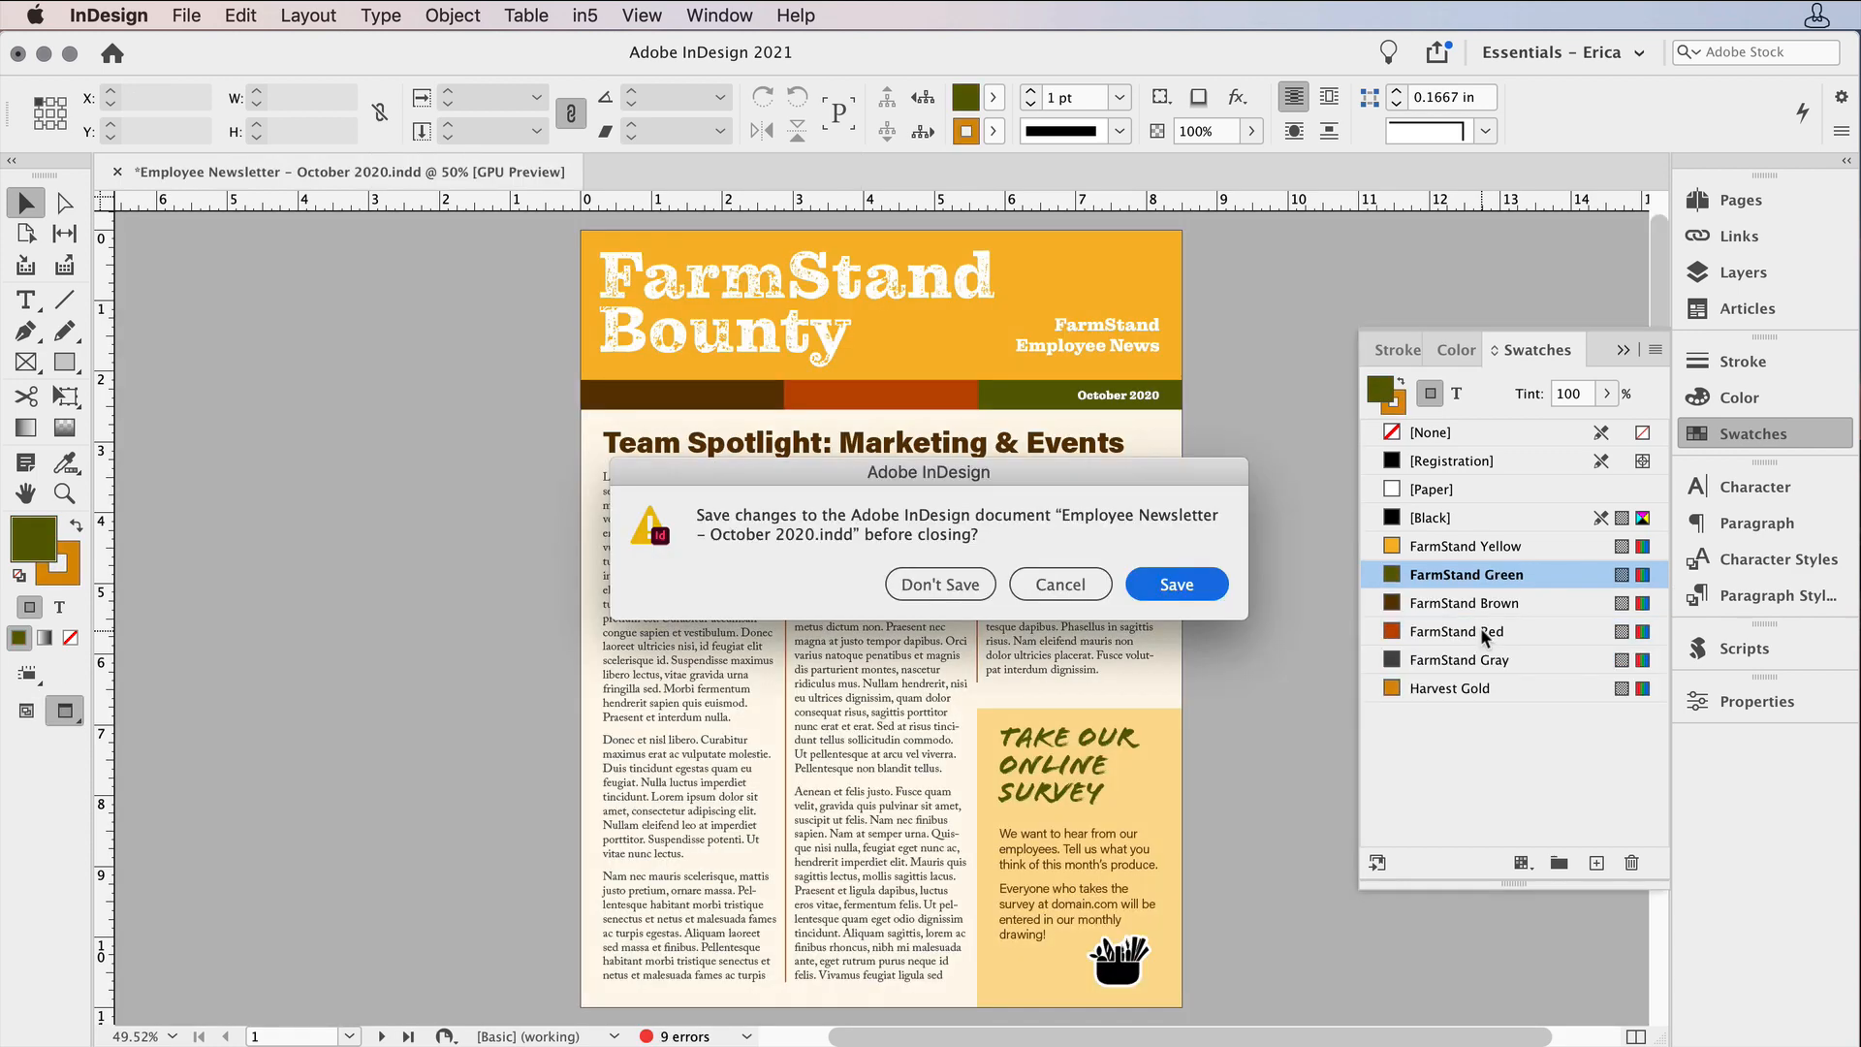
key(super+d)
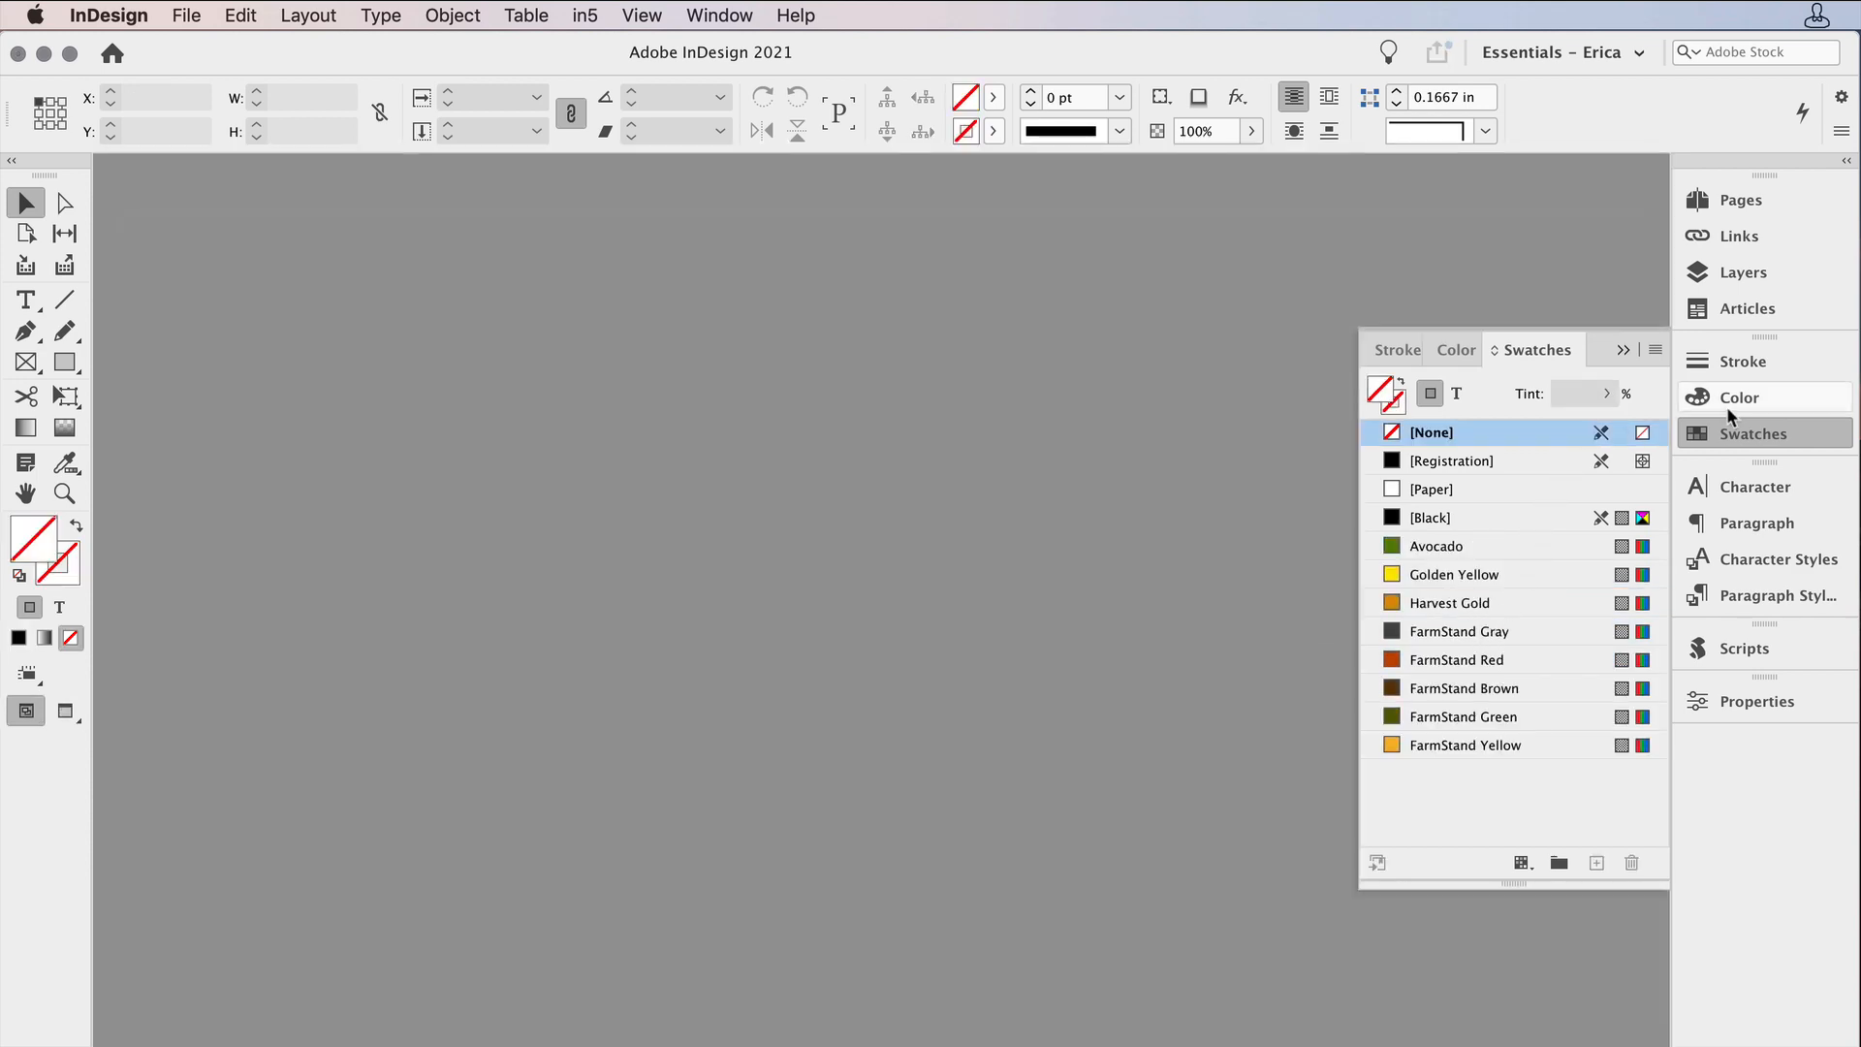
Step: With no document open, delete the default swatches from FarmStand Gray through FarmStand Yellow
click(1528, 632)
shift+click(1530, 745)
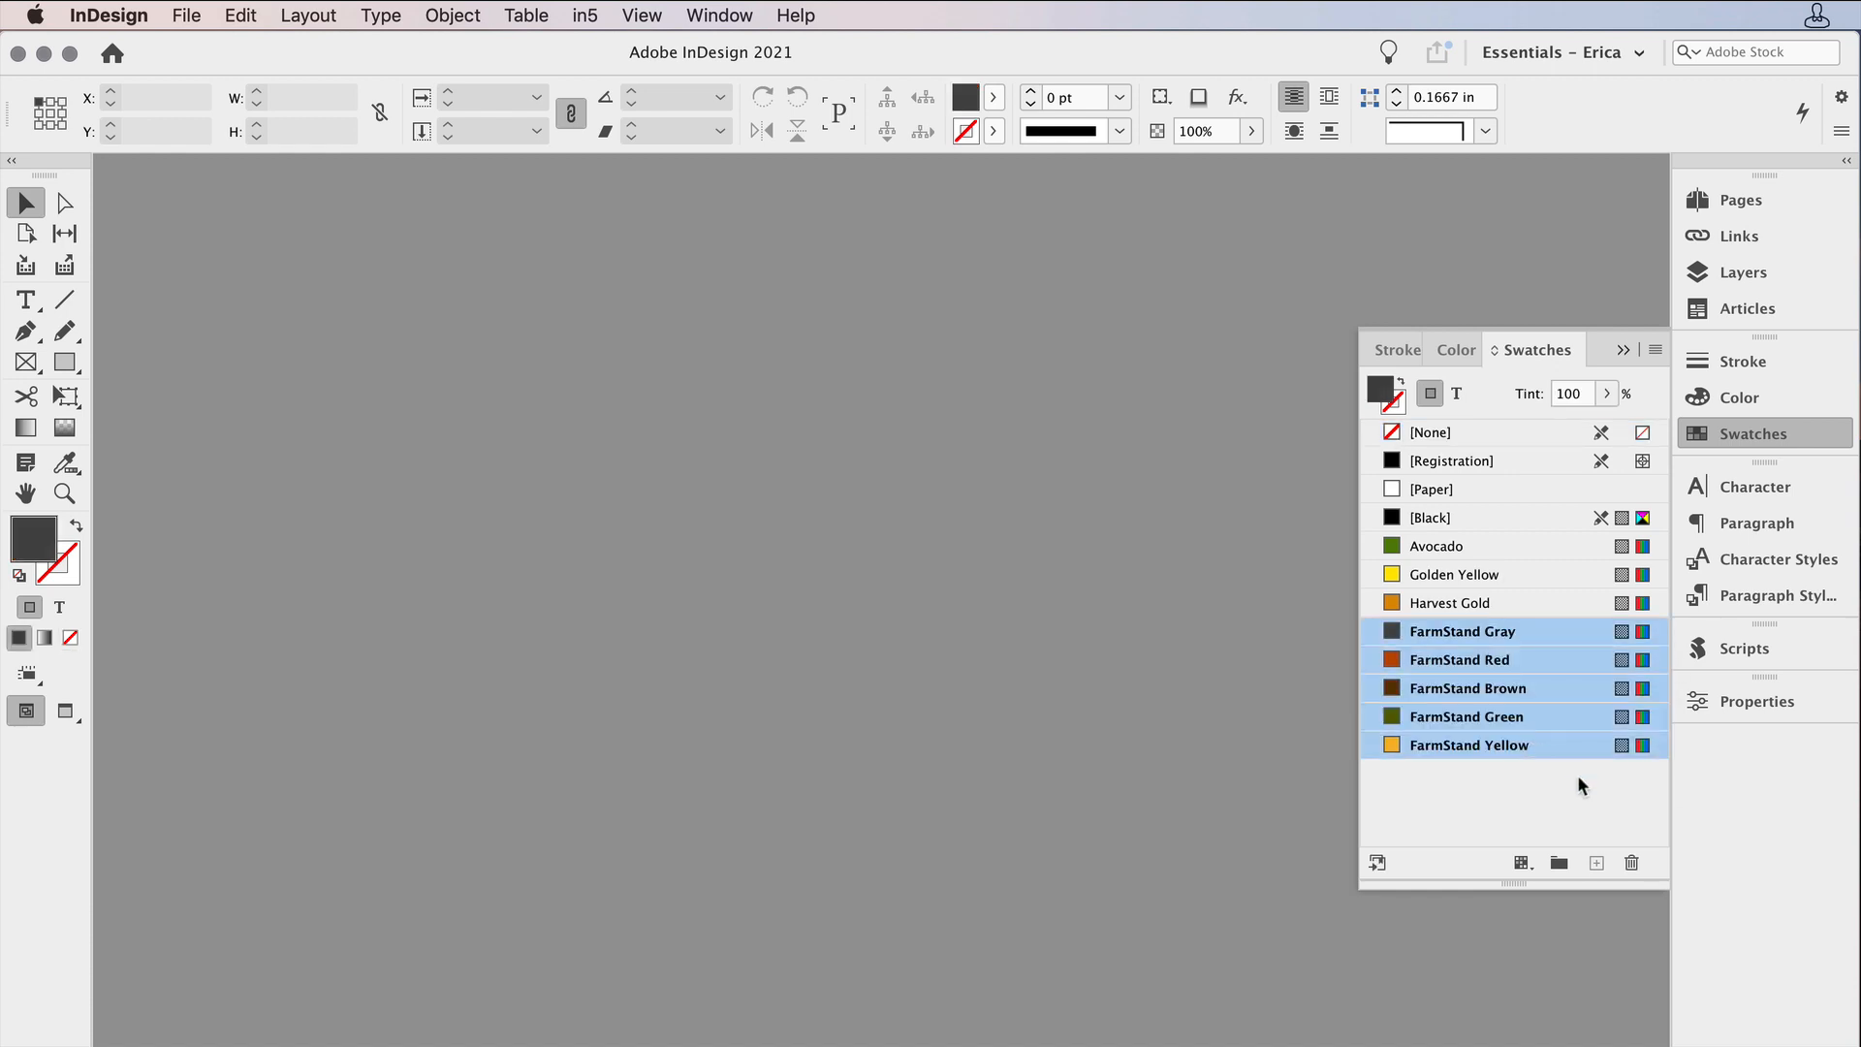
click(1631, 863)
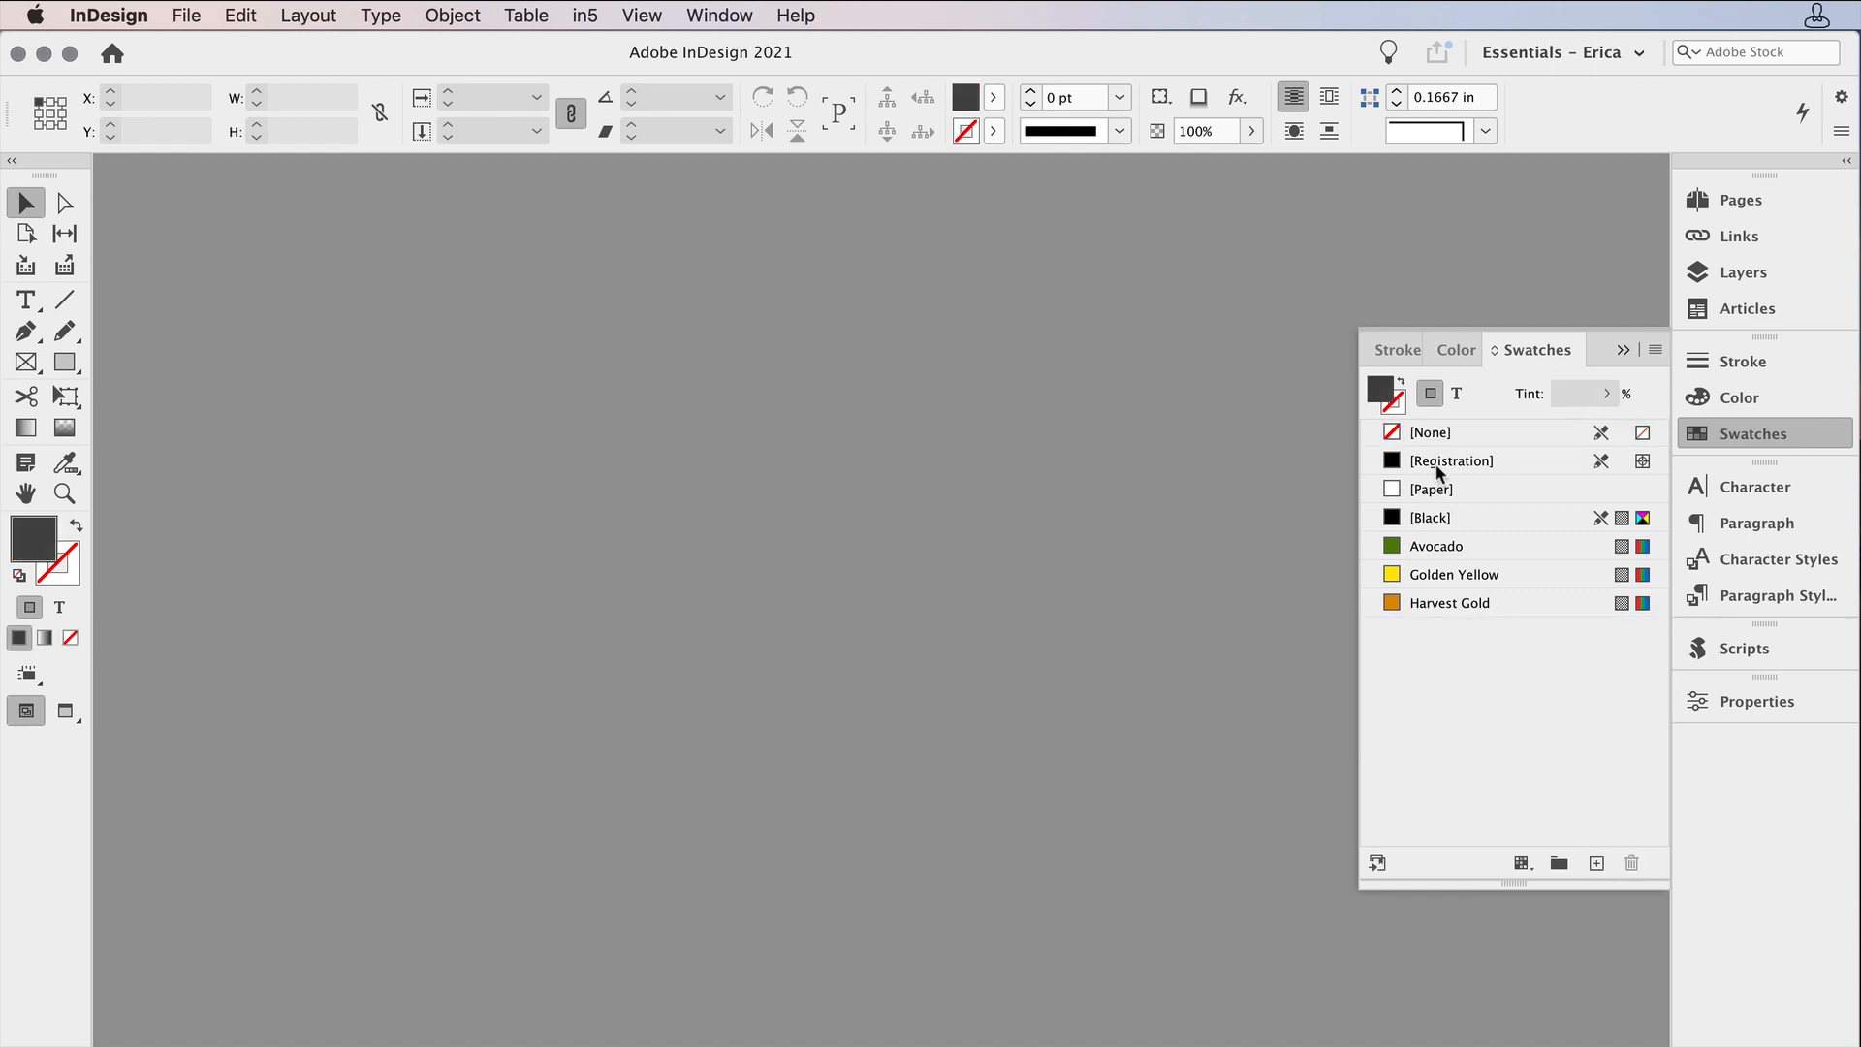